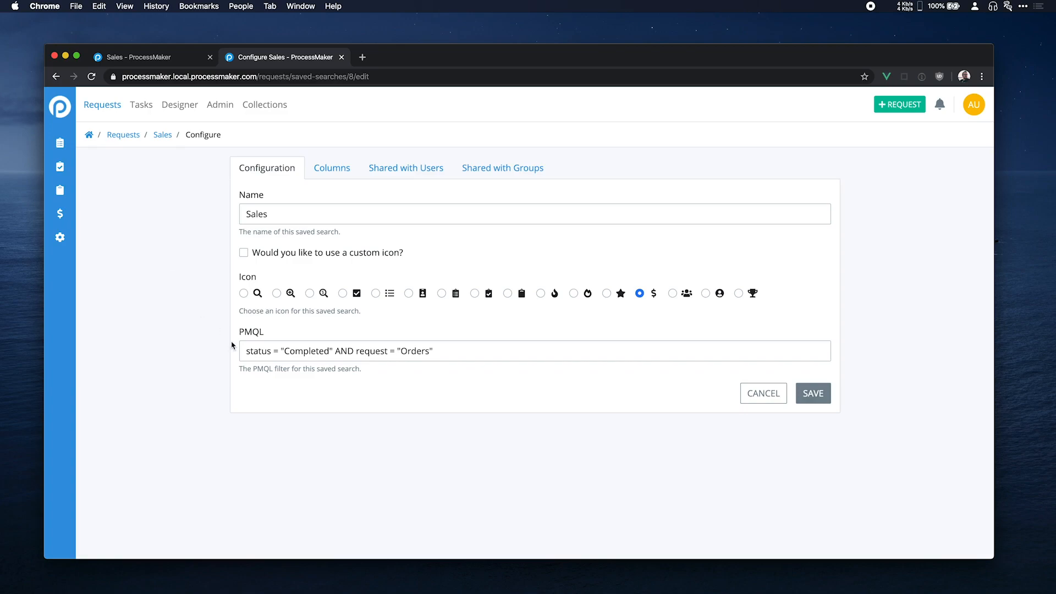
Review the Sales saved search's PMQL filter and its active columns.
{"action": "left_click", "coordinate": [244, 348]}
{"action": "double_click", "coordinate": [249, 351]}
{"action": "double_click", "coordinate": [296, 352]}
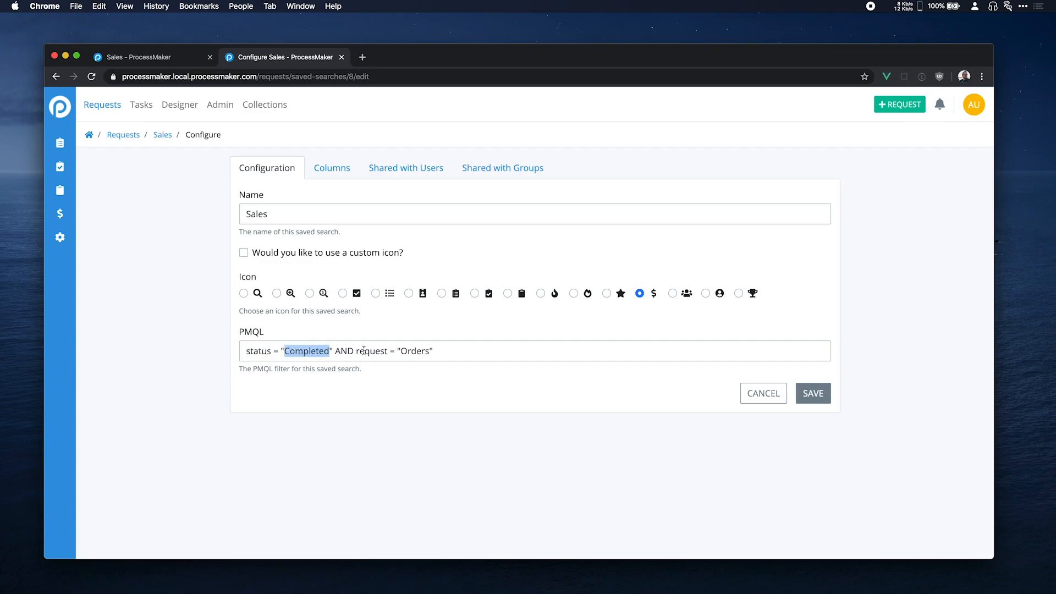
{"action": "double_click", "coordinate": [381, 354]}
{"action": "double_click", "coordinate": [413, 352]}
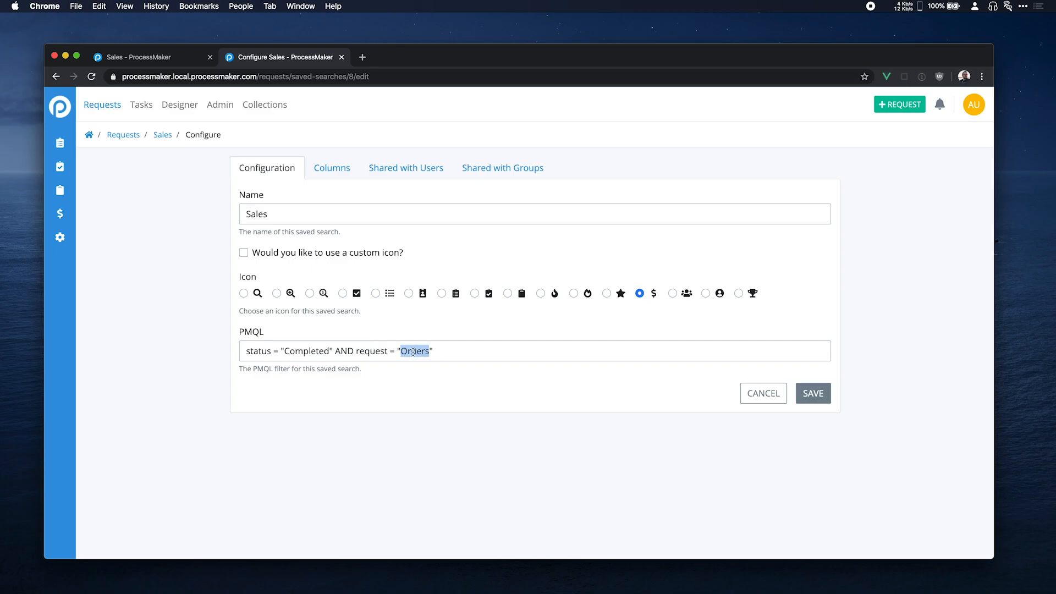
{"action": "left_click", "coordinate": [289, 217]}
{"action": "left_click", "coordinate": [327, 168]}
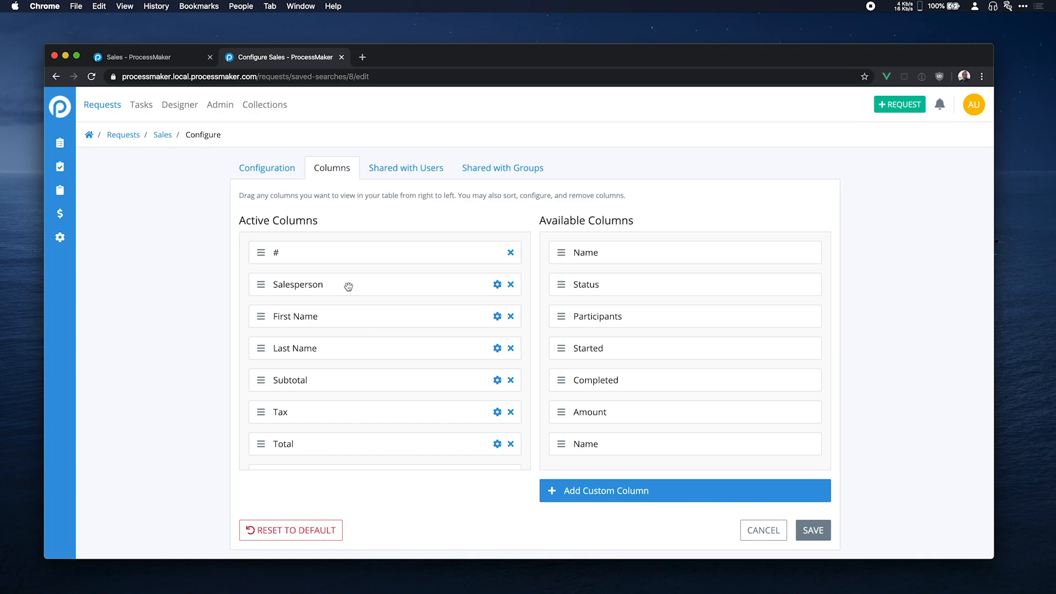
{"action": "scroll", "coordinate": [332, 352], "scroll_direction": "down", "scroll_amount": 2}
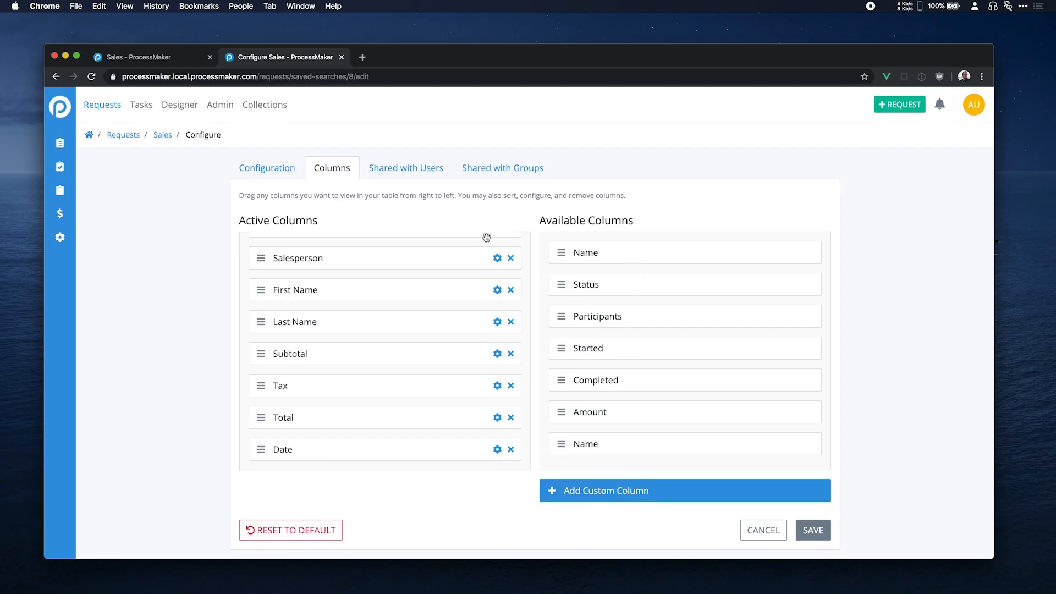
Start a new chart for the Sales saved search, named "Revenue by Salesperson", with the Pie type.
{"action": "left_click", "coordinate": [153, 56]}
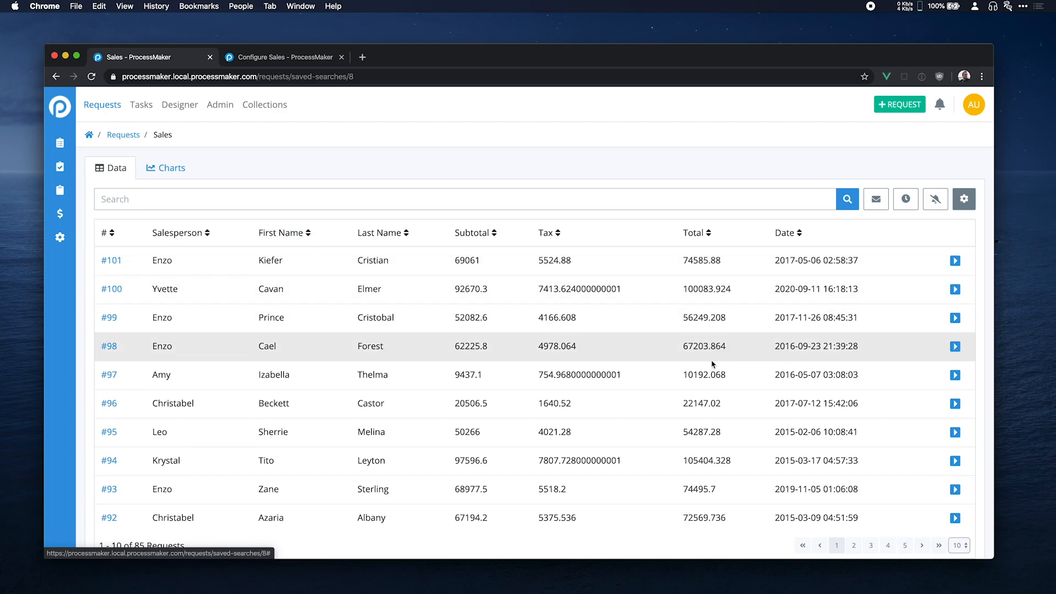
{"action": "left_click", "coordinate": [173, 169]}
{"action": "left_click", "coordinate": [931, 201]}
{"action": "type", "text": "Re"}
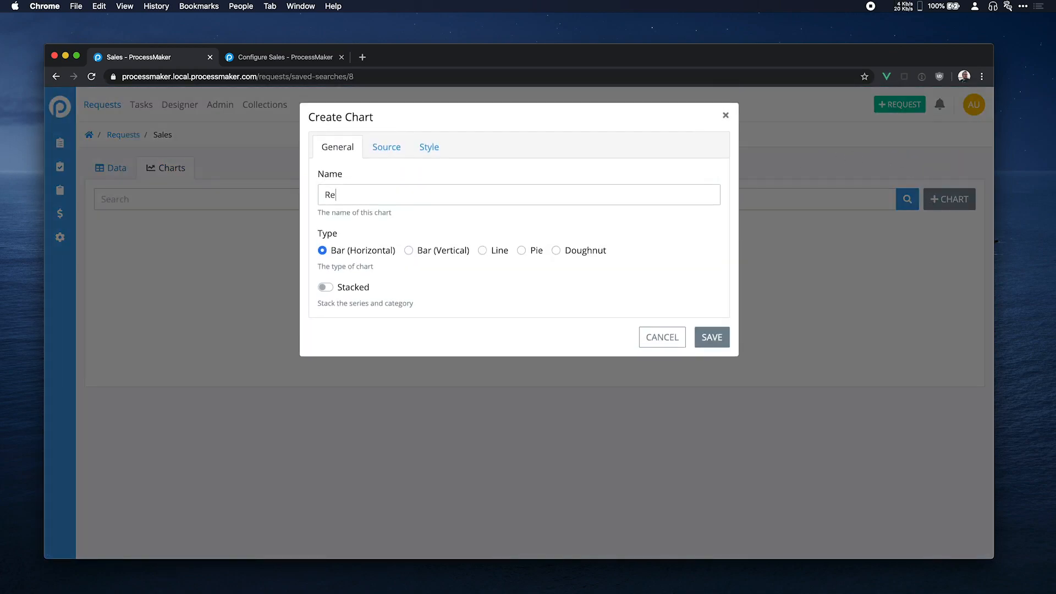
{"action": "type", "text": "venue by Salesperson"}
{"action": "left_click", "coordinate": [520, 252]}
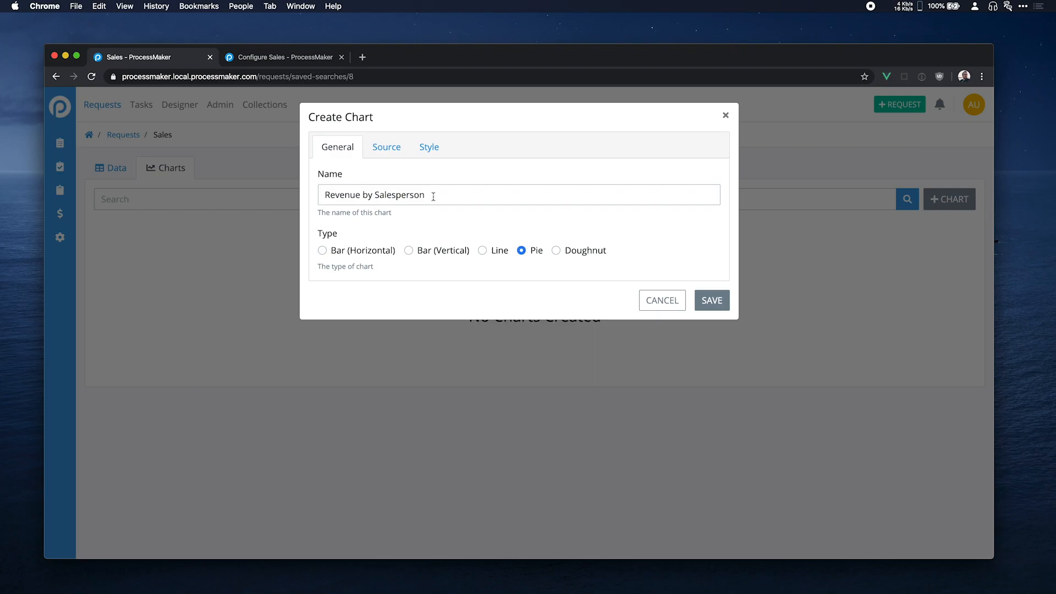
Set the new chart's series source to the Salesperson field.
{"action": "left_click", "coordinate": [385, 149]}
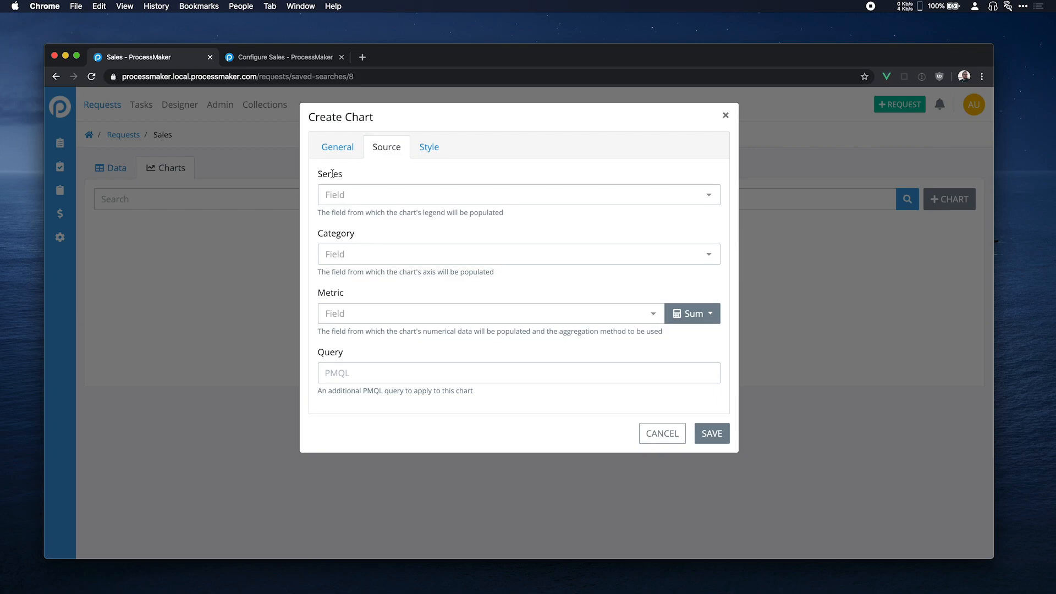
{"action": "left_click", "coordinate": [369, 199]}
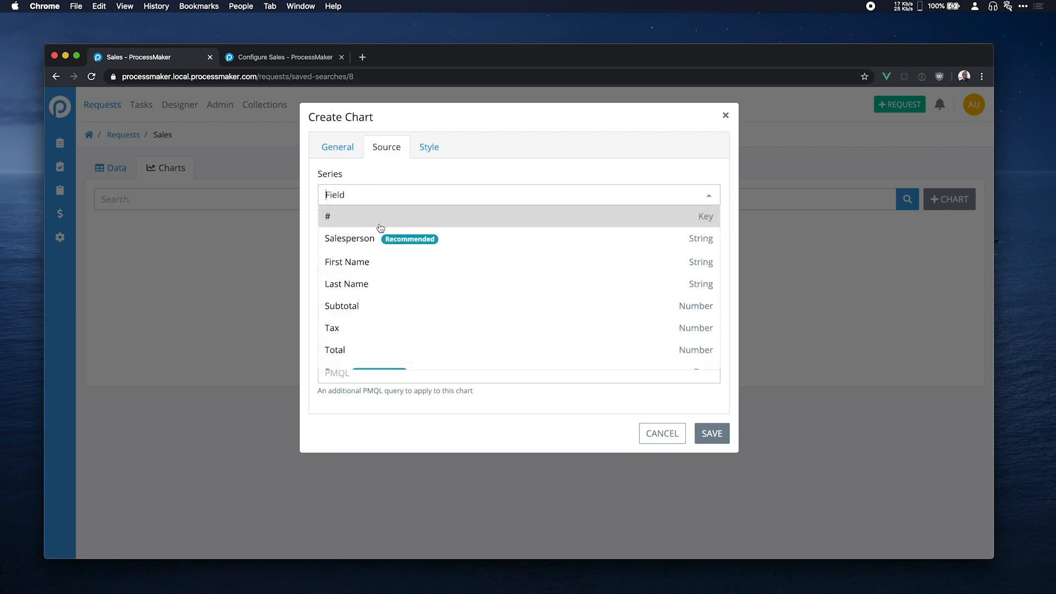
{"action": "scroll", "coordinate": [386, 268], "scroll_direction": "down", "scroll_amount": 1}
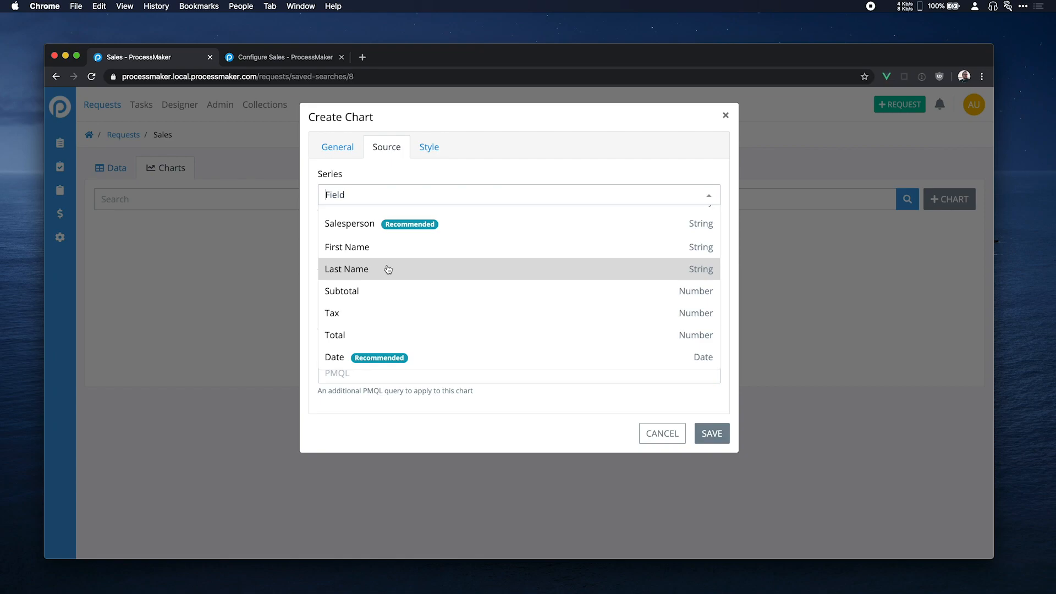
{"action": "left_click", "coordinate": [358, 227]}
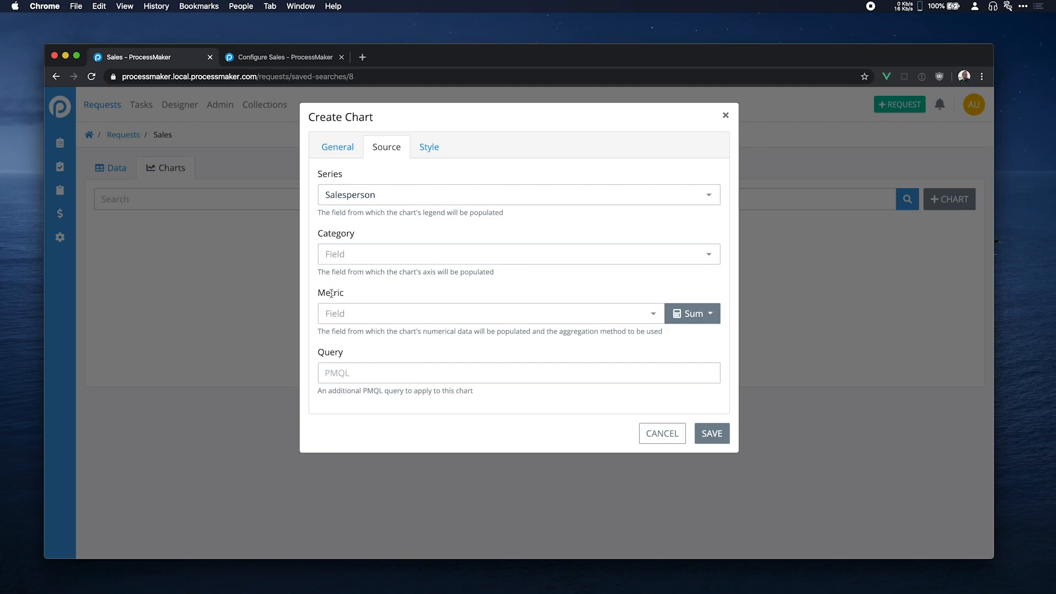
Set the chart's metric to the Total field and review the available aggregation methods.
{"action": "left_click", "coordinate": [355, 316]}
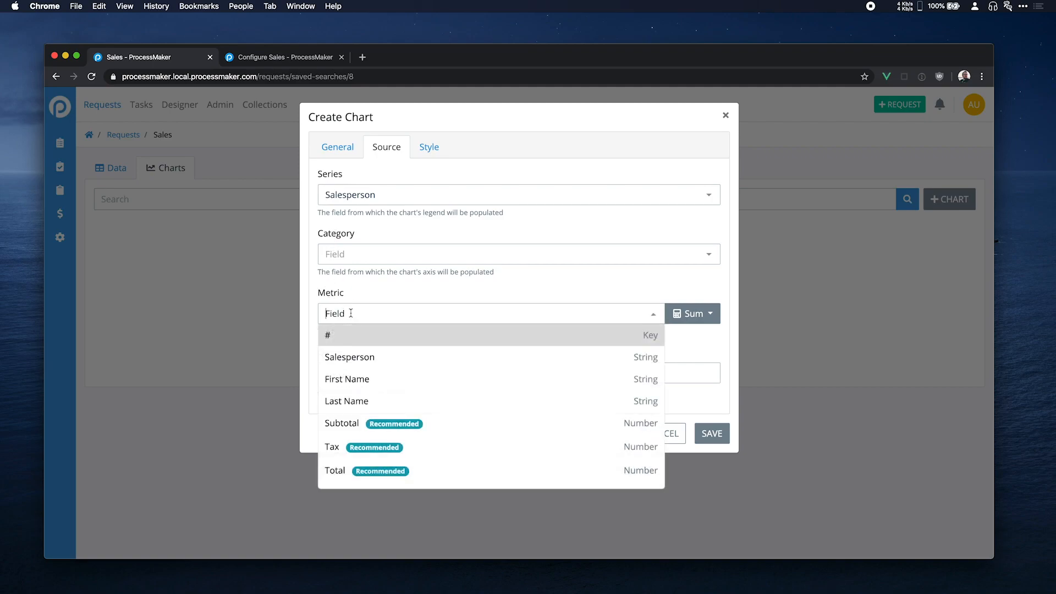
{"action": "scroll", "coordinate": [364, 353], "scroll_direction": "down", "scroll_amount": 1}
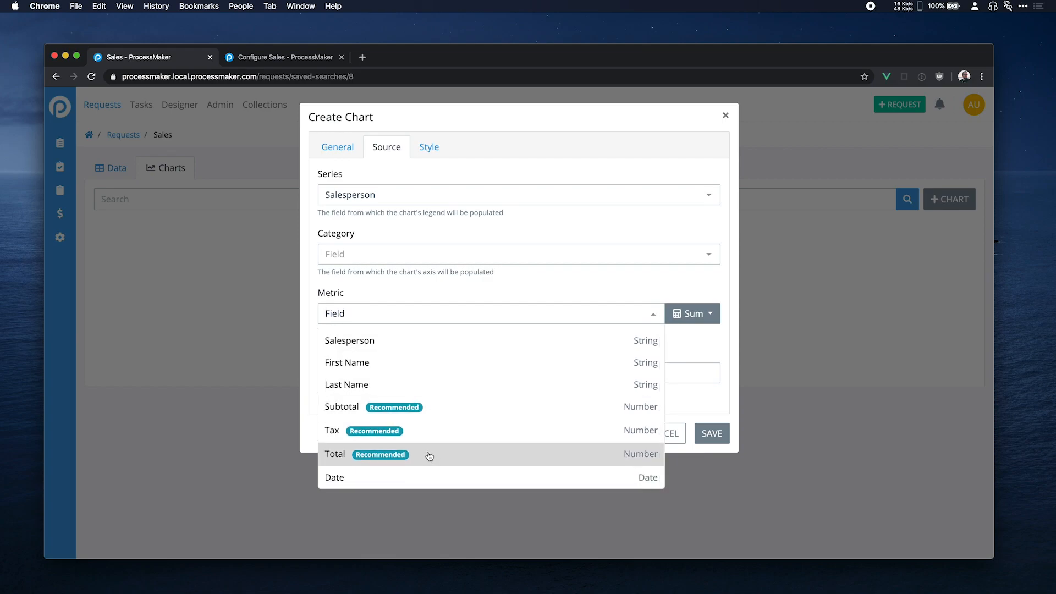
{"action": "left_click", "coordinate": [335, 456]}
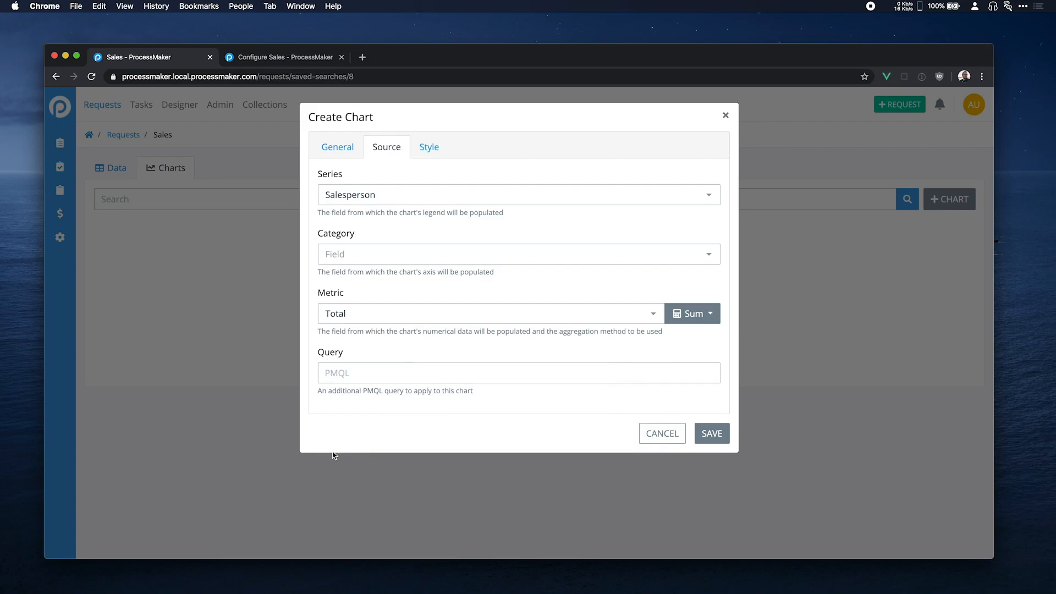
{"action": "left_click", "coordinate": [694, 318]}
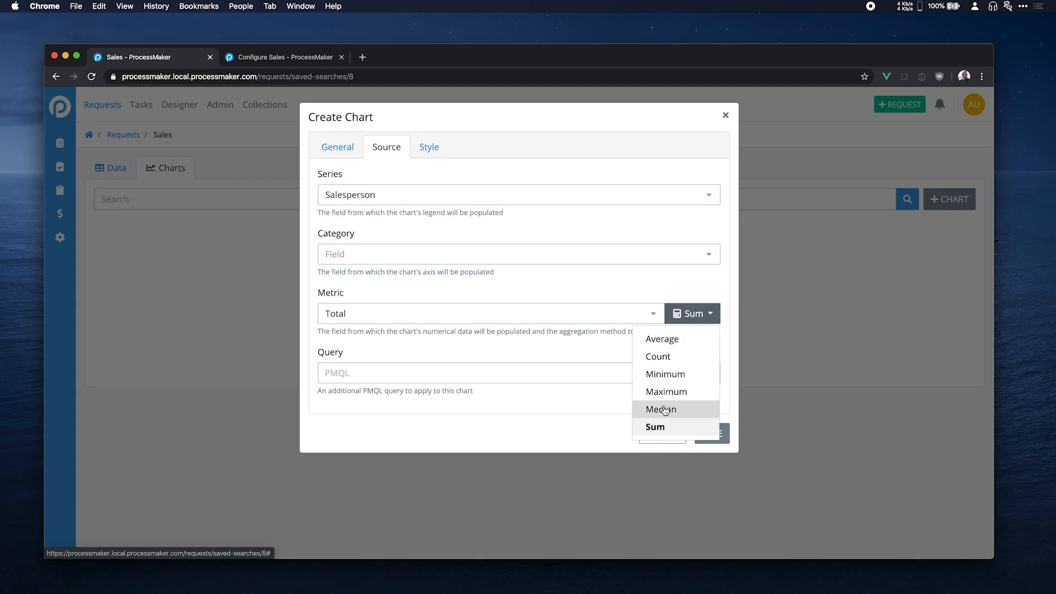
{"action": "left_click", "coordinate": [557, 419]}
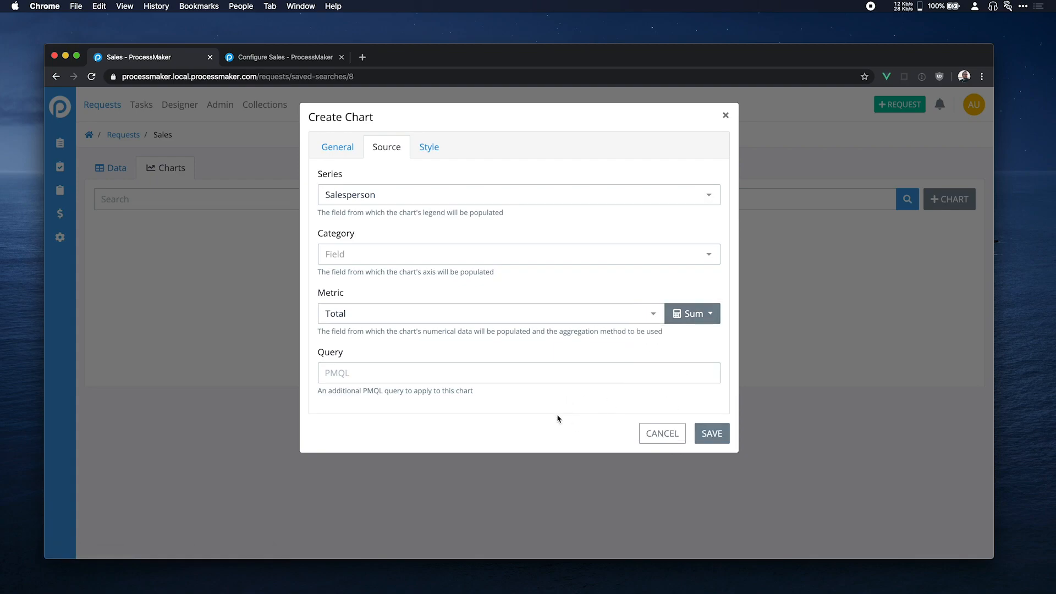
Apply the Celestial color scheme to the new chart.
{"action": "left_click", "coordinate": [429, 147]}
{"action": "left_click", "coordinate": [455, 197]}
{"action": "scroll", "coordinate": [467, 258], "scroll_direction": "down", "scroll_amount": 1}
{"action": "scroll", "coordinate": [467, 259], "scroll_direction": "down", "scroll_amount": 10}
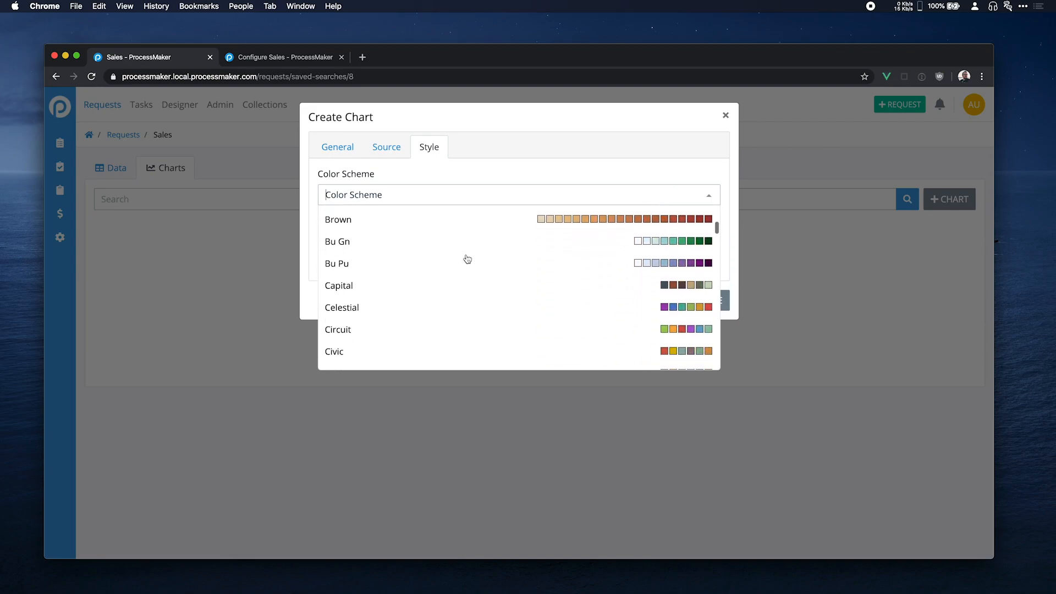
{"action": "scroll", "coordinate": [467, 258], "scroll_direction": "down", "scroll_amount": 3}
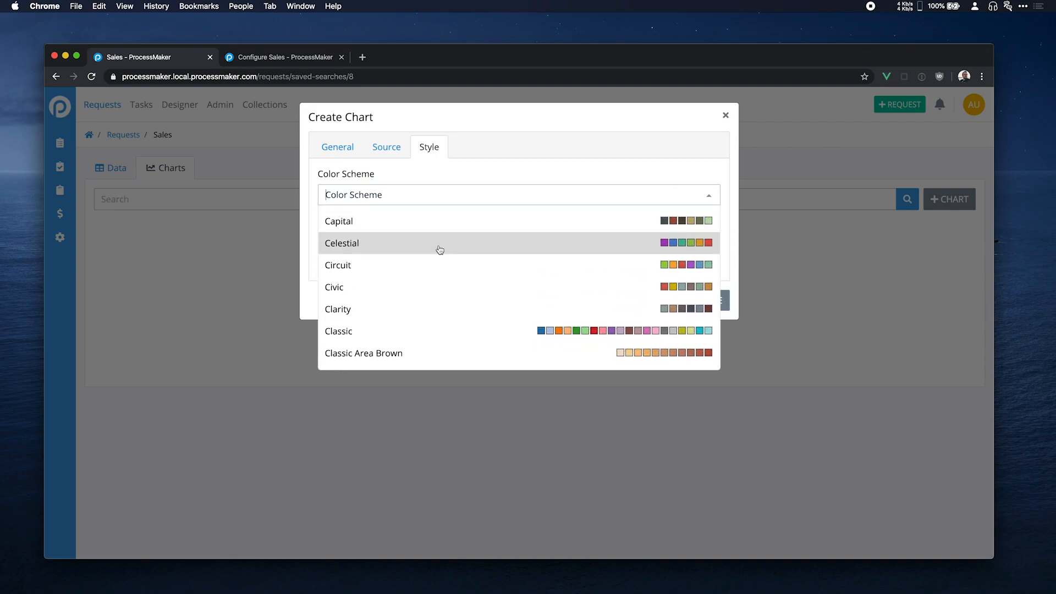
{"action": "left_click", "coordinate": [440, 250]}
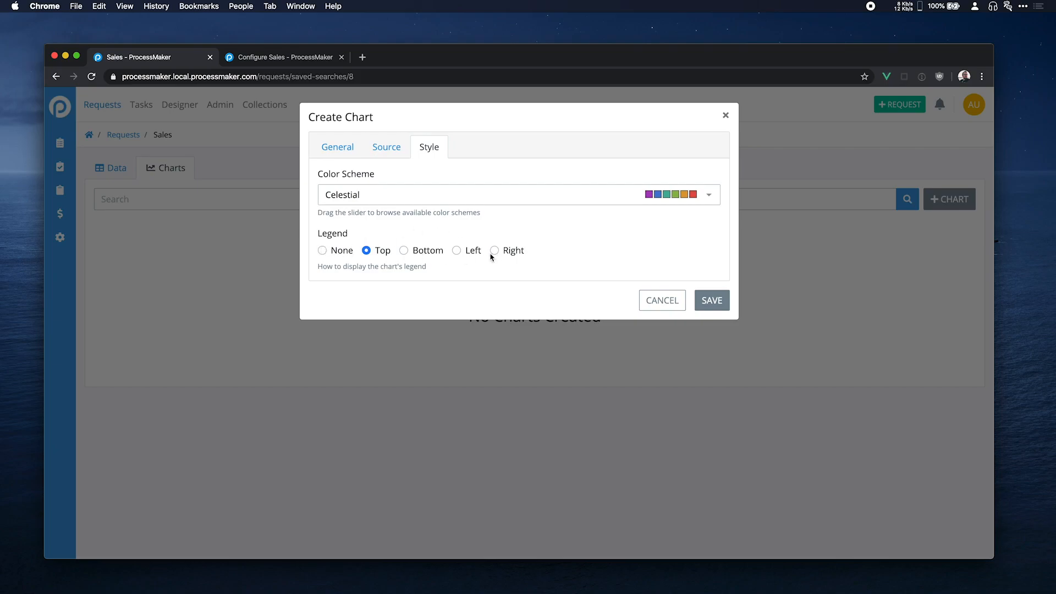
Place the chart's legend on the Right and save the chart.
{"action": "left_click", "coordinate": [322, 252]}
{"action": "left_click", "coordinate": [366, 251]}
{"action": "left_click", "coordinate": [494, 251]}
{"action": "left_click", "coordinate": [709, 303]}
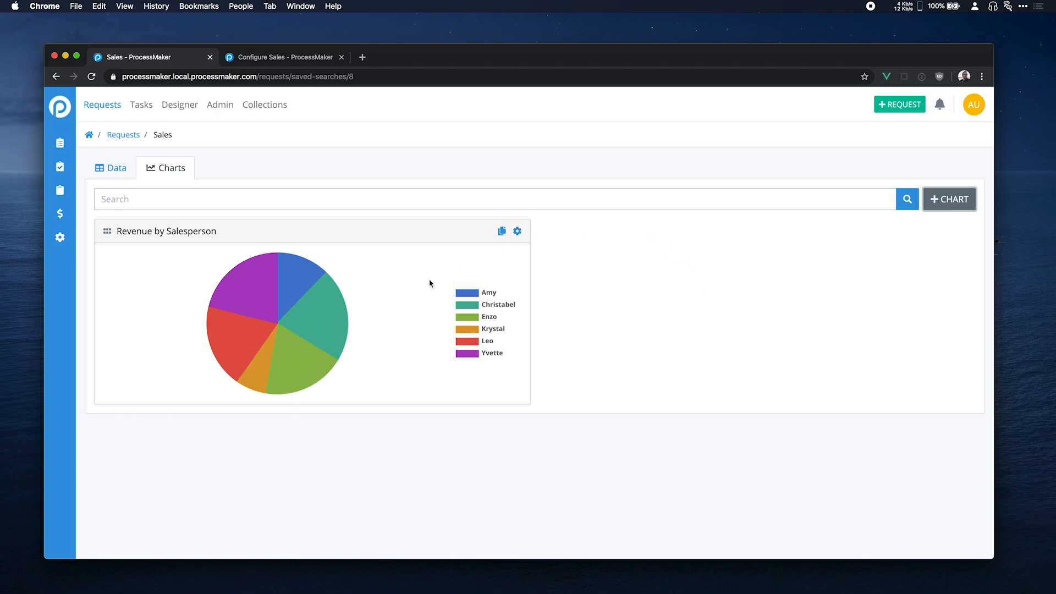
Duplicate the Revenue by Salesperson chart and rename the copy "Revenue by Year".
{"action": "mouse_move", "coordinate": [306, 281]}
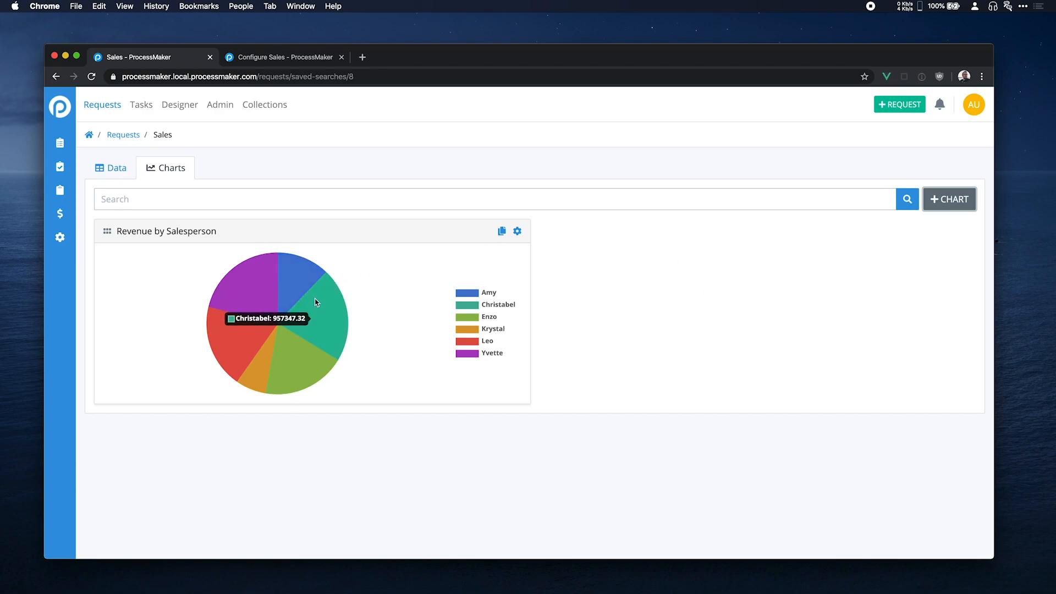
{"action": "mouse_move", "coordinate": [288, 357]}
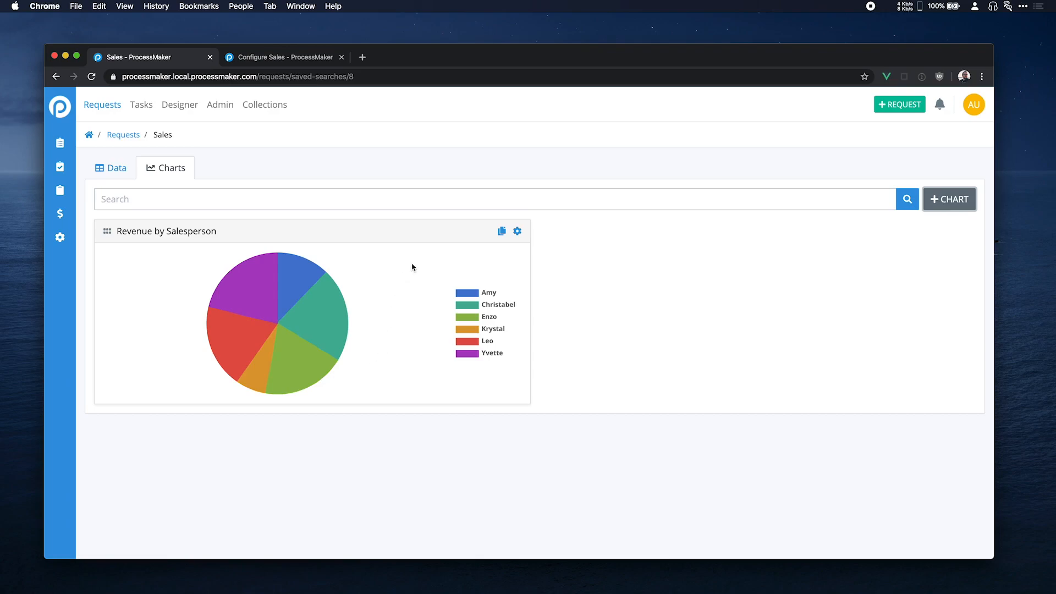
{"action": "left_click", "coordinate": [499, 235]}
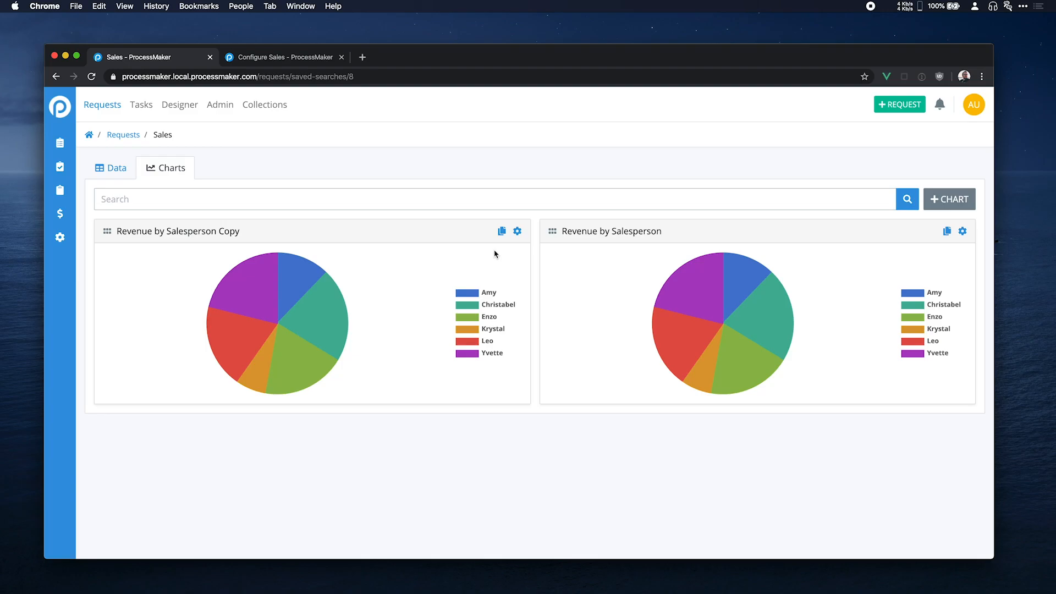
{"action": "left_click", "coordinate": [517, 231]}
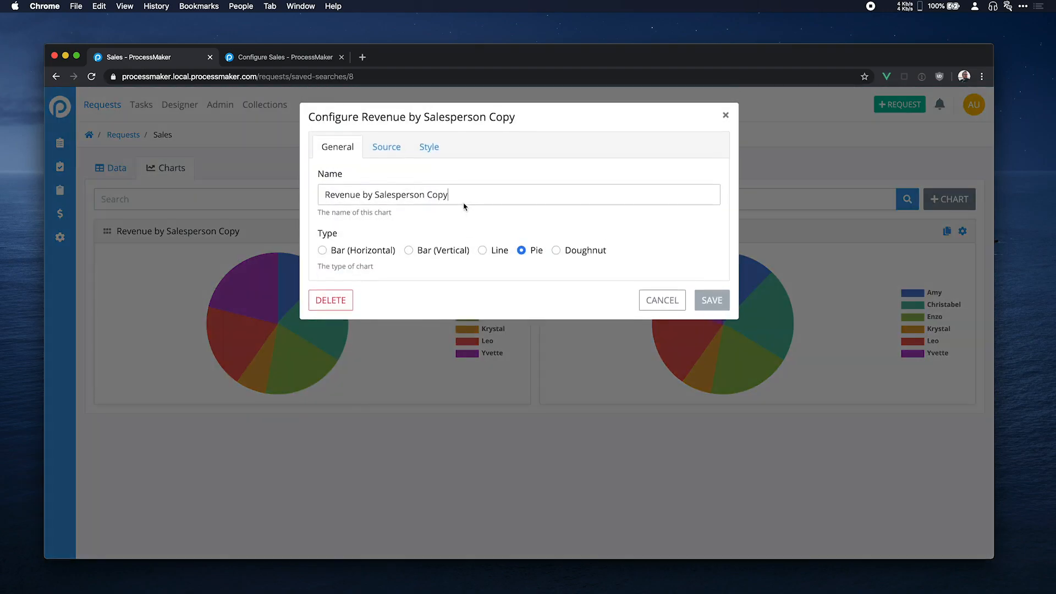
{"action": "left_click_drag", "start_coordinate": [424, 195], "coordinate": [449, 195]}
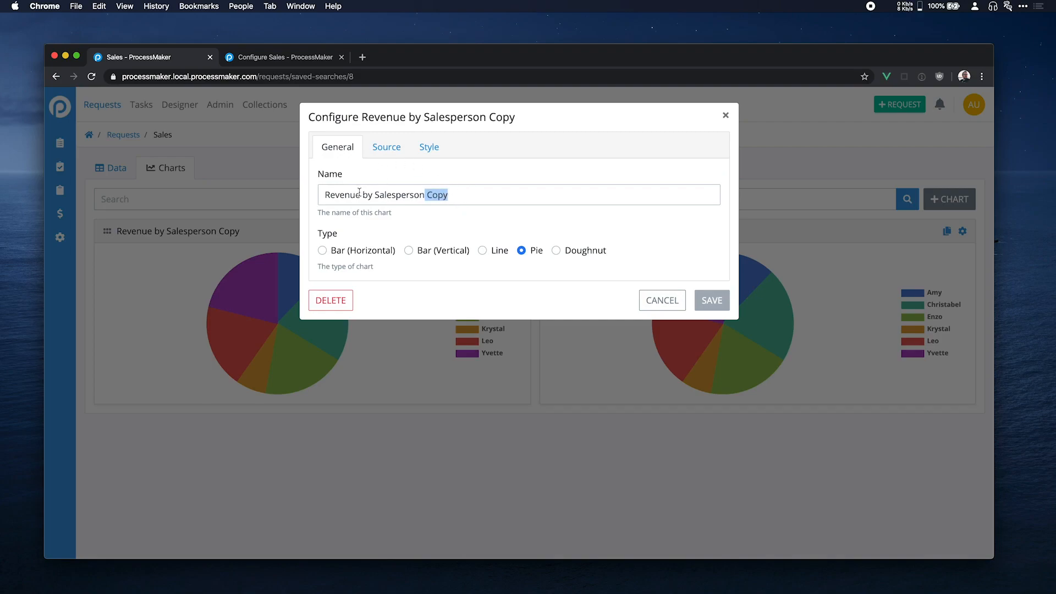
{"action": "left_click_drag", "start_coordinate": [359, 194], "coordinate": [501, 191]}
{"action": "type", "text": "by Year"}
Change the copied chart's series to the Date field, grouped by Year.
{"action": "left_click", "coordinate": [382, 147]}
{"action": "left_click", "coordinate": [487, 196]}
{"action": "scroll", "coordinate": [470, 297], "scroll_direction": "down", "scroll_amount": 1}
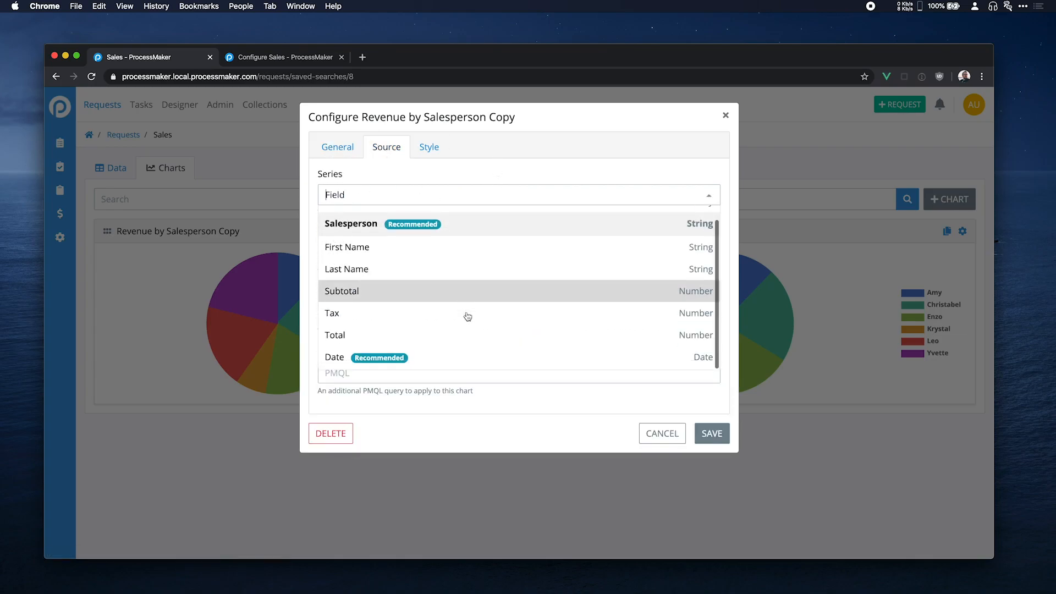
{"action": "left_click", "coordinate": [456, 356]}
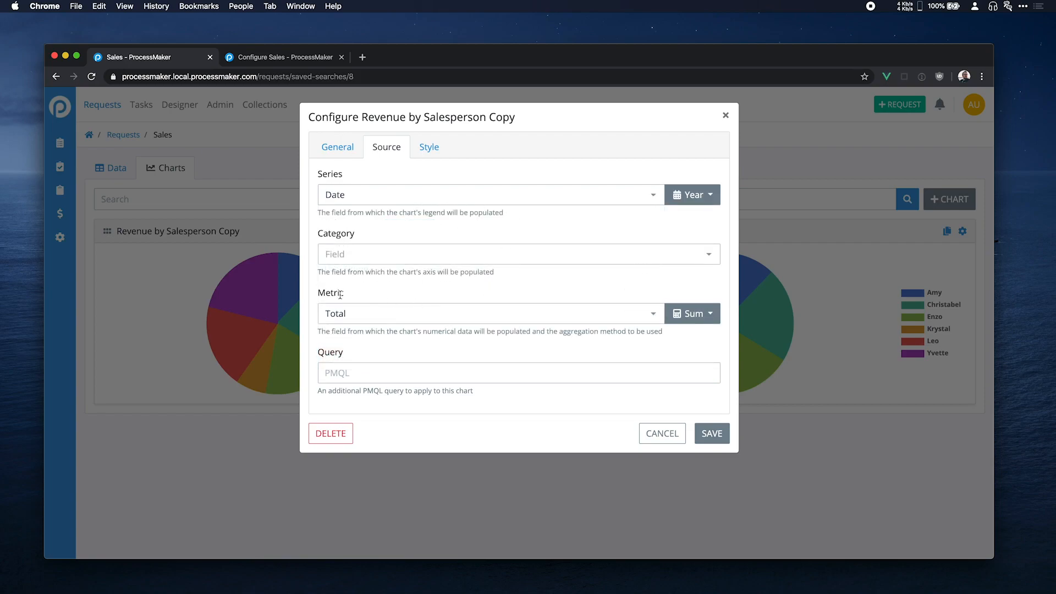
Change the Revenue by Year chart's type to Bar (Horizontal) and save it.
{"action": "left_click", "coordinate": [337, 150]}
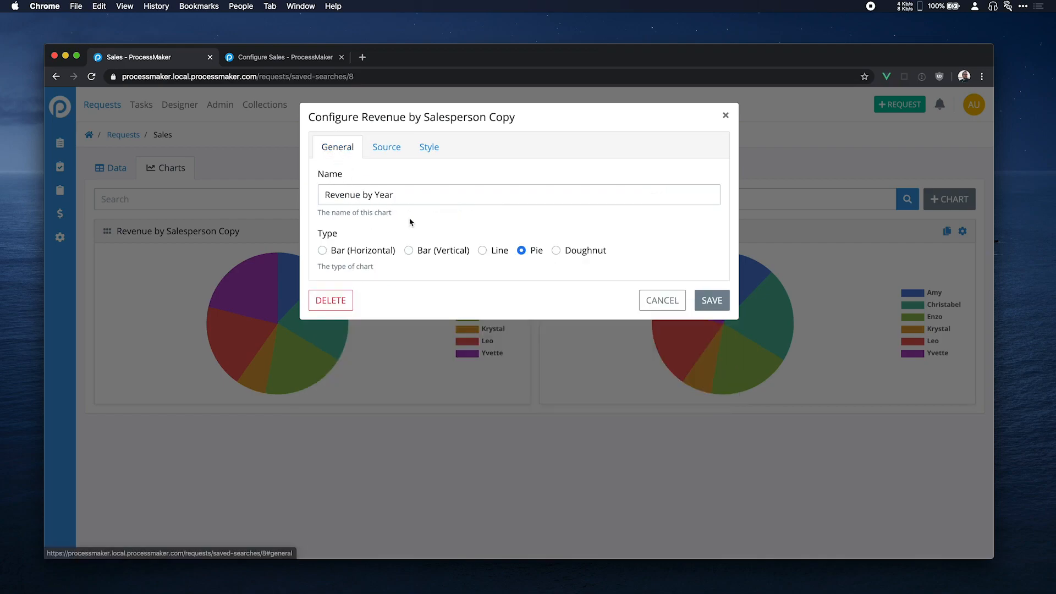
{"action": "left_click", "coordinate": [391, 251]}
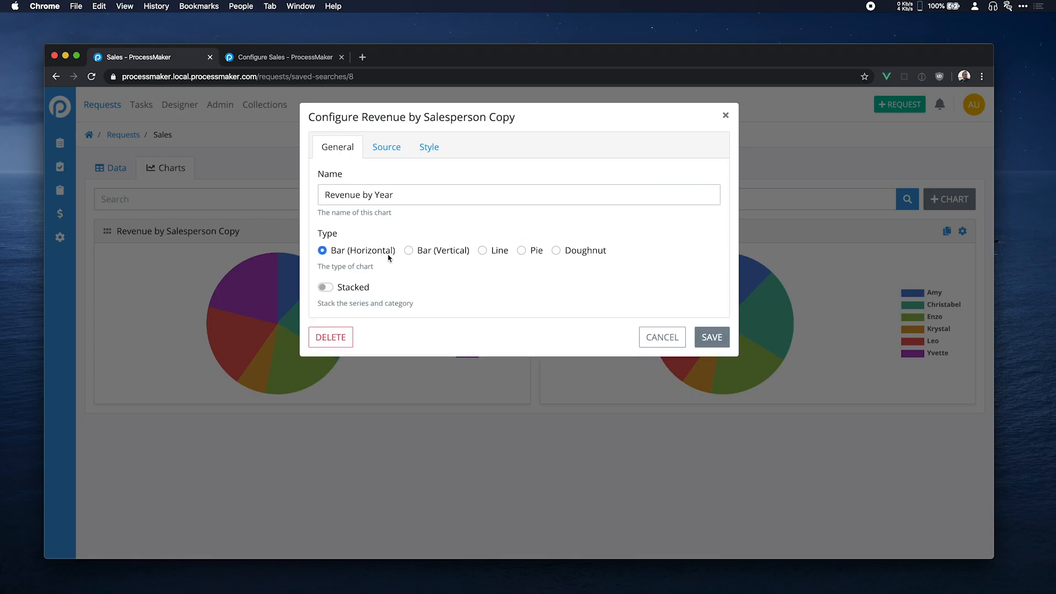
{"action": "left_click", "coordinate": [708, 345]}
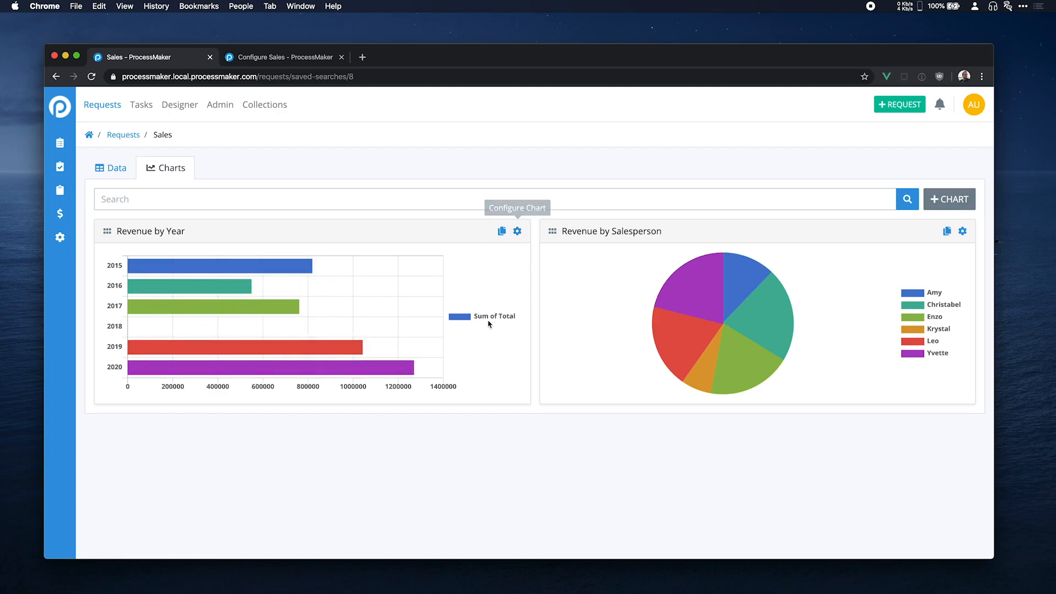
Set the Revenue by Year chart's legend to None and save the chart.
{"action": "left_click", "coordinate": [517, 230]}
{"action": "left_click", "coordinate": [436, 147]}
{"action": "left_click", "coordinate": [329, 253]}
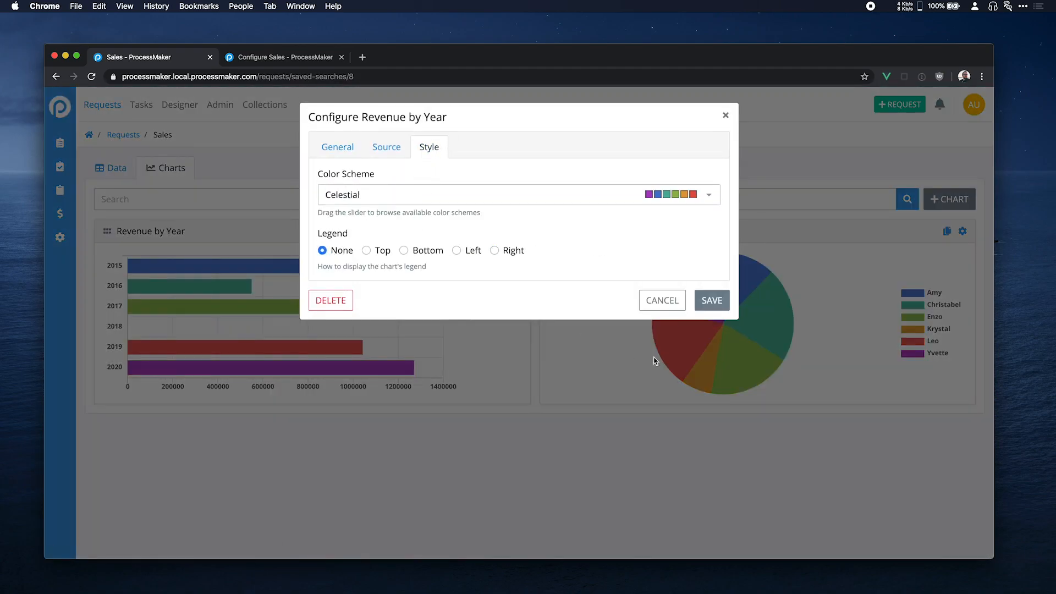
{"action": "left_click", "coordinate": [694, 305]}
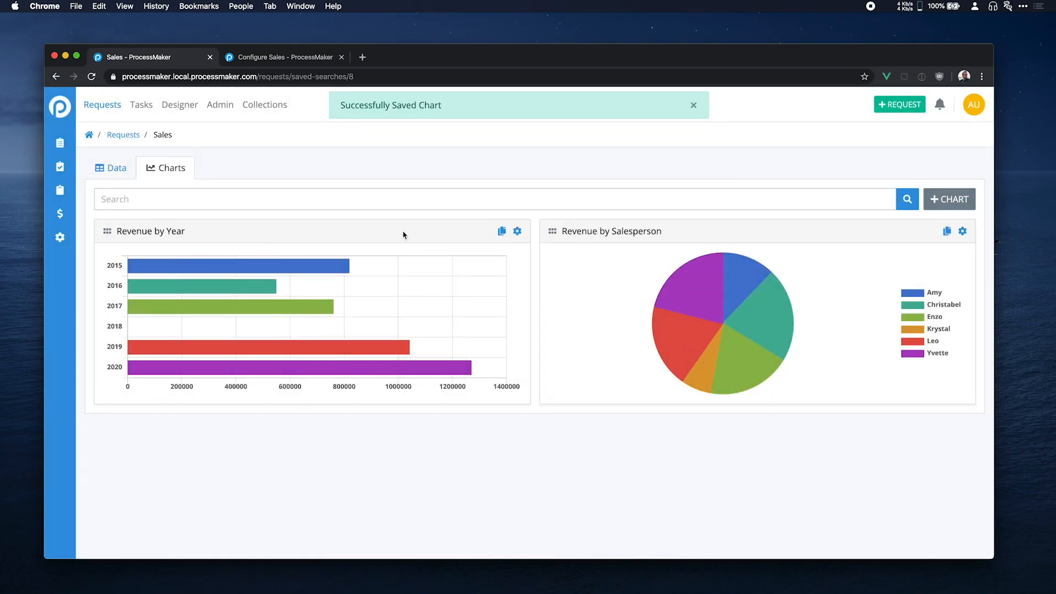
Duplicate the Revenue by Year chart and rename the copy "Revenue by Year & Salesperson".
{"action": "left_click", "coordinate": [502, 232]}
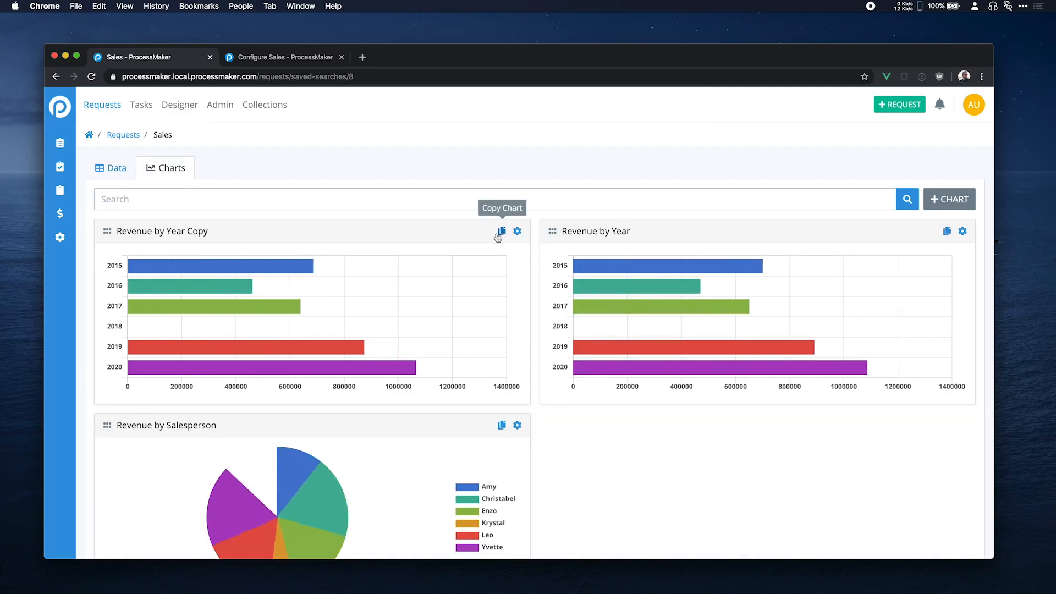
{"action": "left_click", "coordinate": [517, 231]}
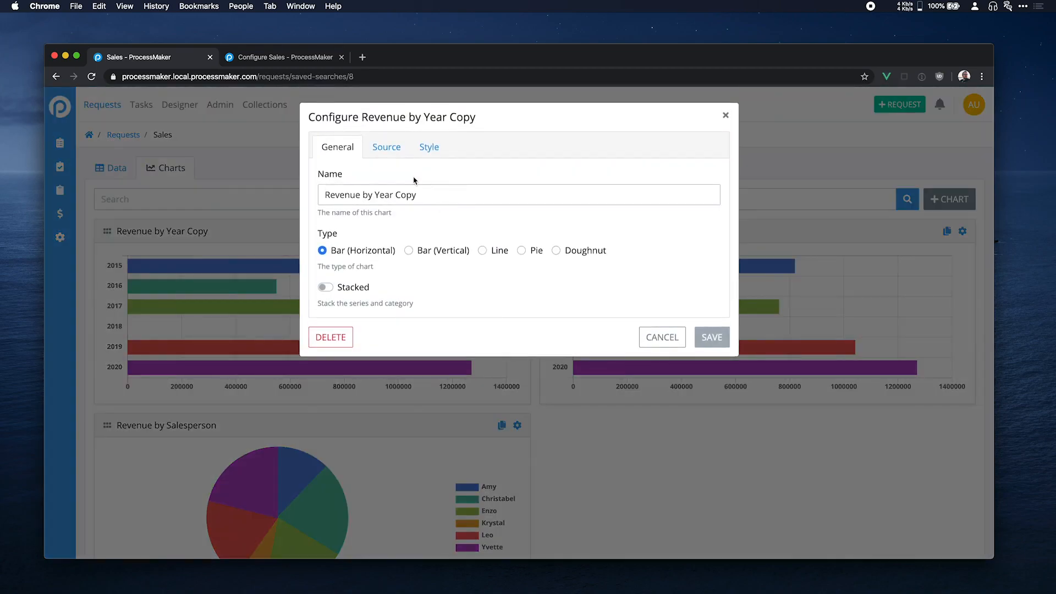
{"action": "left_click_drag", "start_coordinate": [393, 193], "coordinate": [478, 198]}
{"action": "key", "text": "BackSpace"}
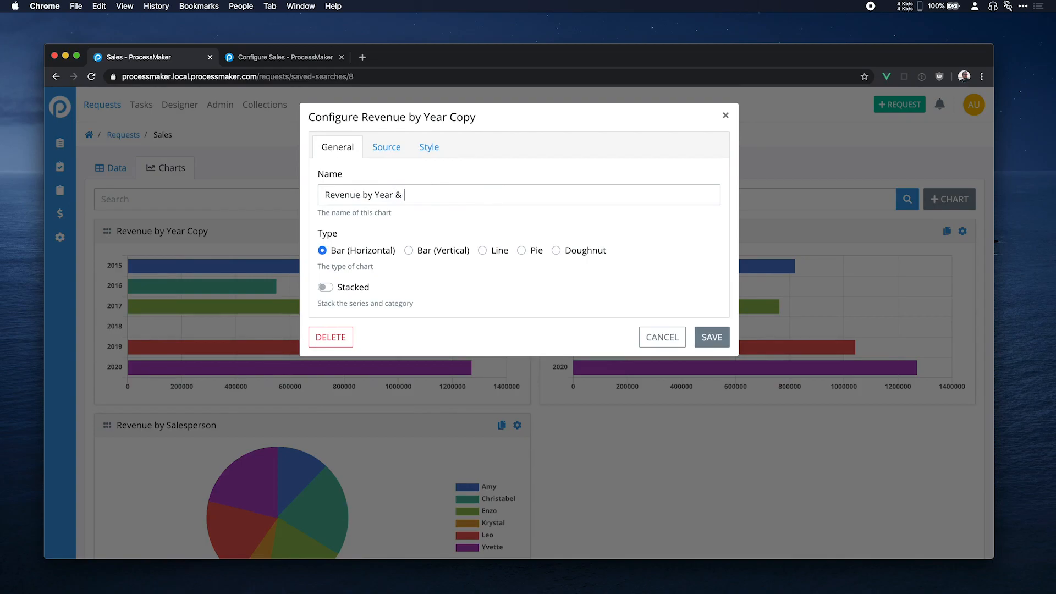
{"action": "type", "text": "& Salesperson"}
Set the copied chart's category to Salesperson, turn on stacking and save the chart.
{"action": "left_click", "coordinate": [389, 153]}
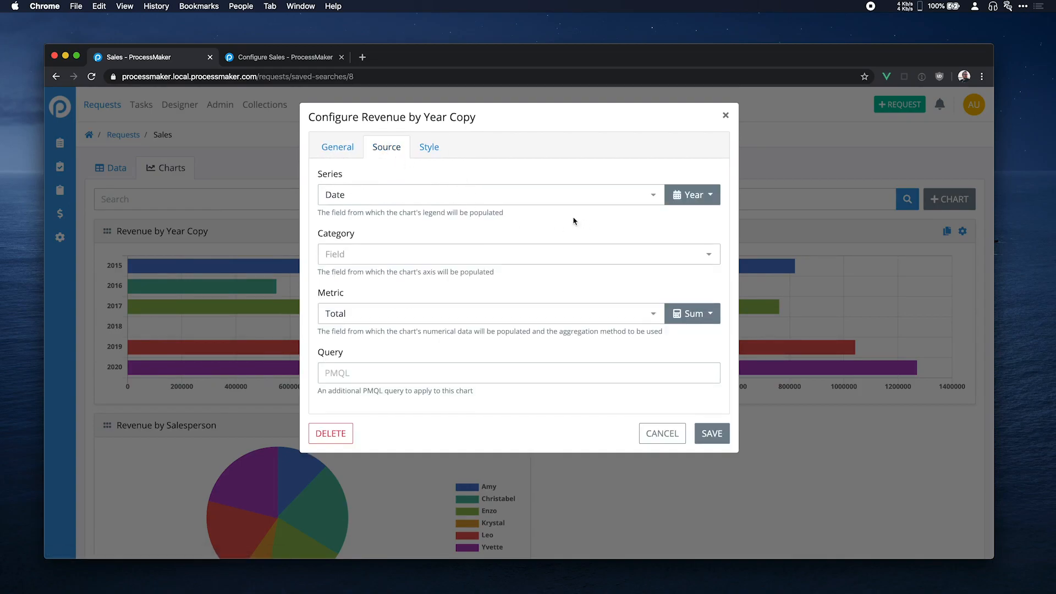
{"action": "left_click", "coordinate": [387, 255]}
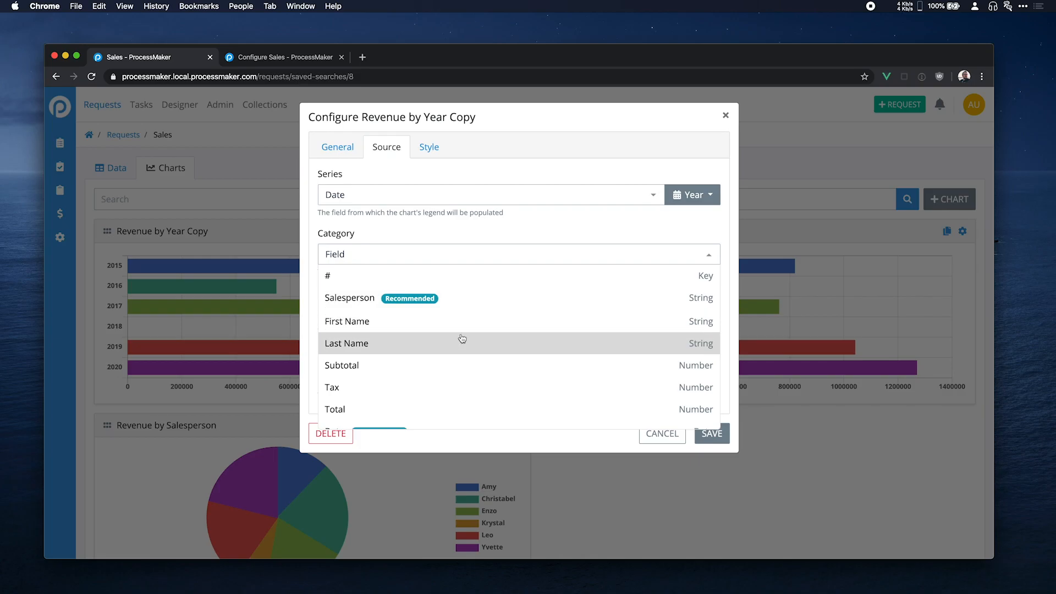
{"action": "left_click", "coordinate": [459, 304]}
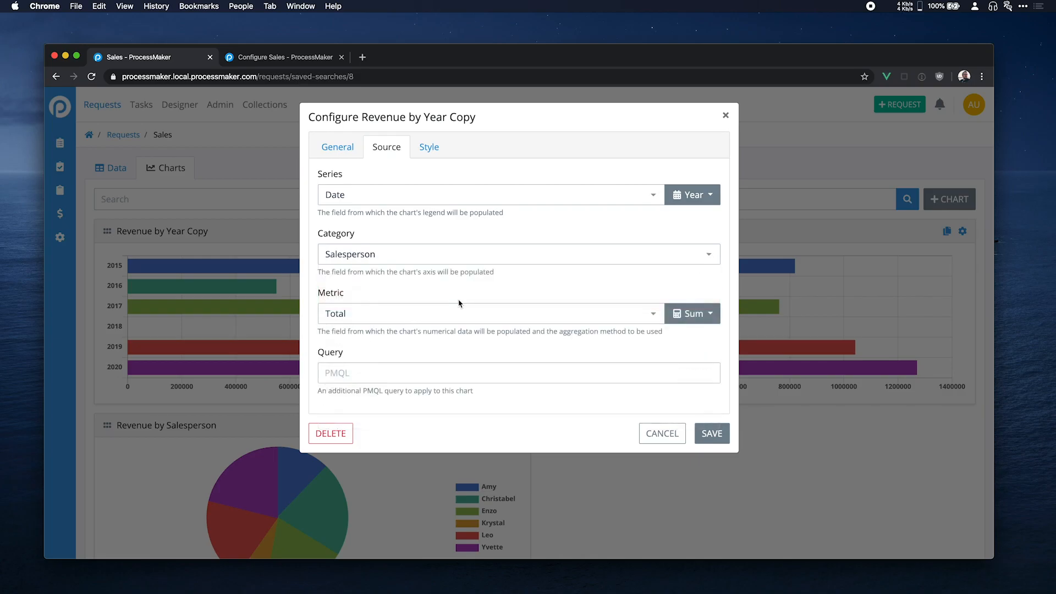
{"action": "left_click", "coordinate": [347, 155]}
{"action": "left_click", "coordinate": [362, 288]}
{"action": "left_click", "coordinate": [710, 337]}
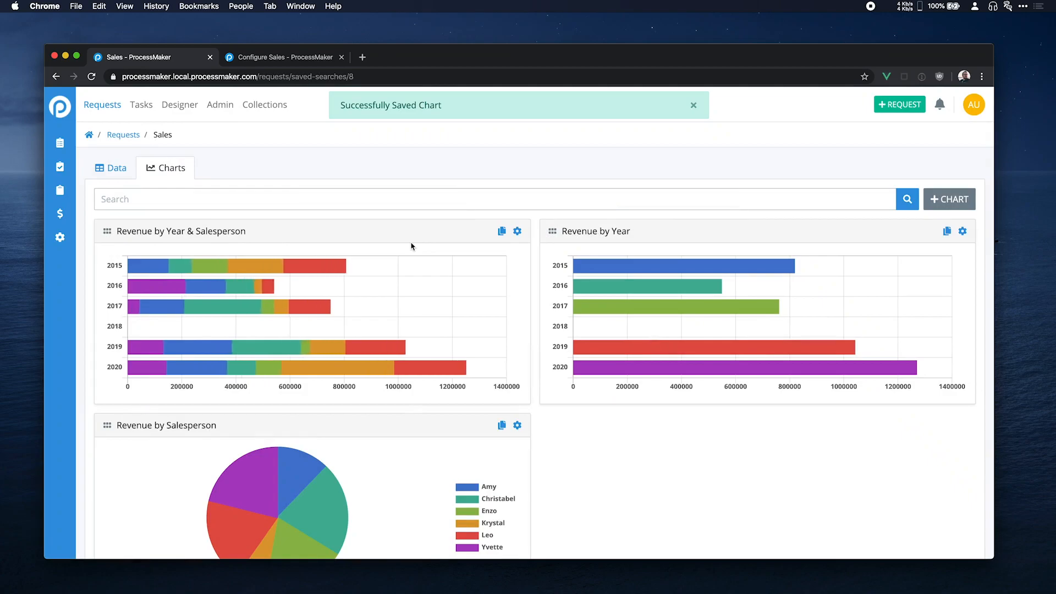
Set the Revenue by Year & Salesperson chart's legend to Top and save the chart.
{"action": "mouse_move", "coordinate": [314, 267]}
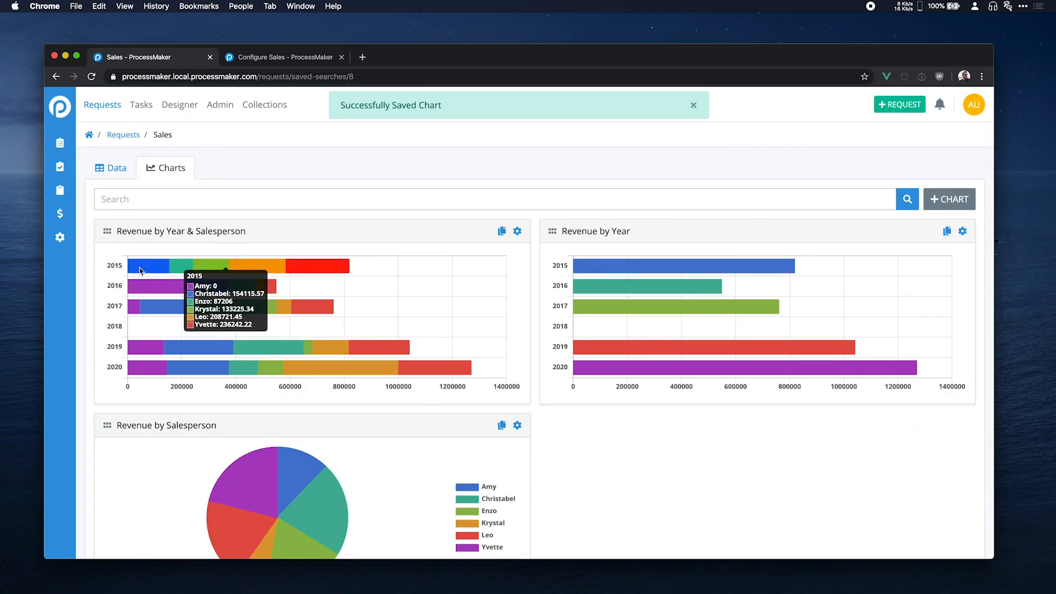
{"action": "mouse_move", "coordinate": [139, 288]}
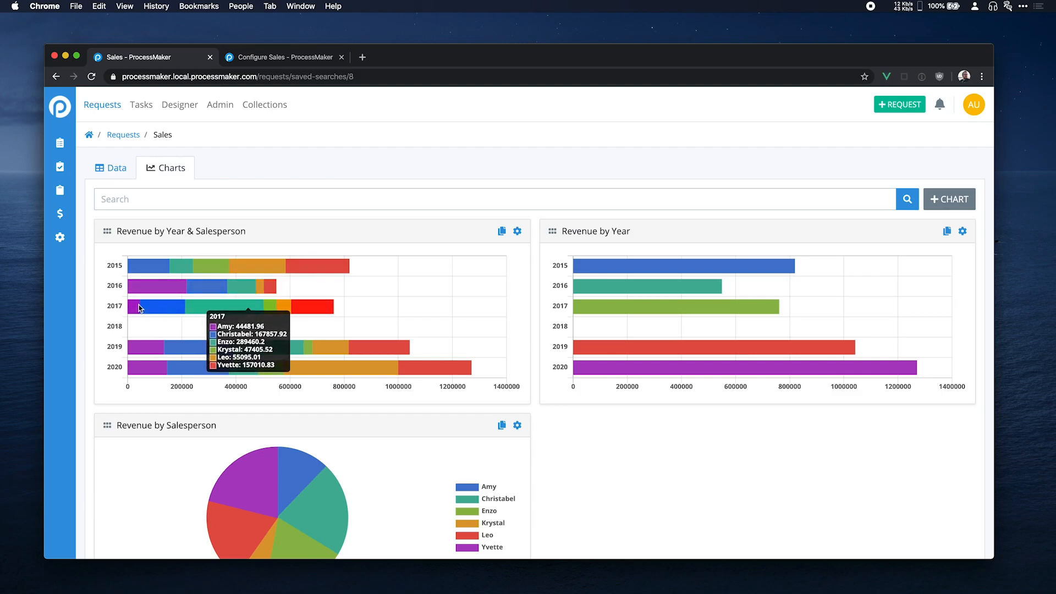
{"action": "left_click", "coordinate": [517, 231]}
{"action": "left_click", "coordinate": [431, 153]}
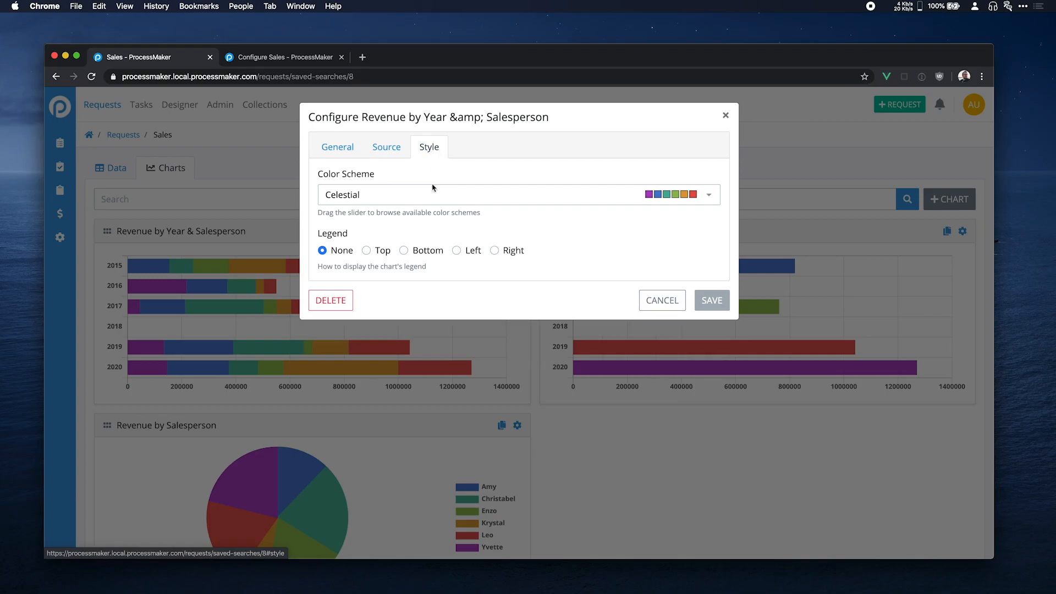
{"action": "left_click", "coordinate": [368, 252]}
{"action": "left_click", "coordinate": [704, 302]}
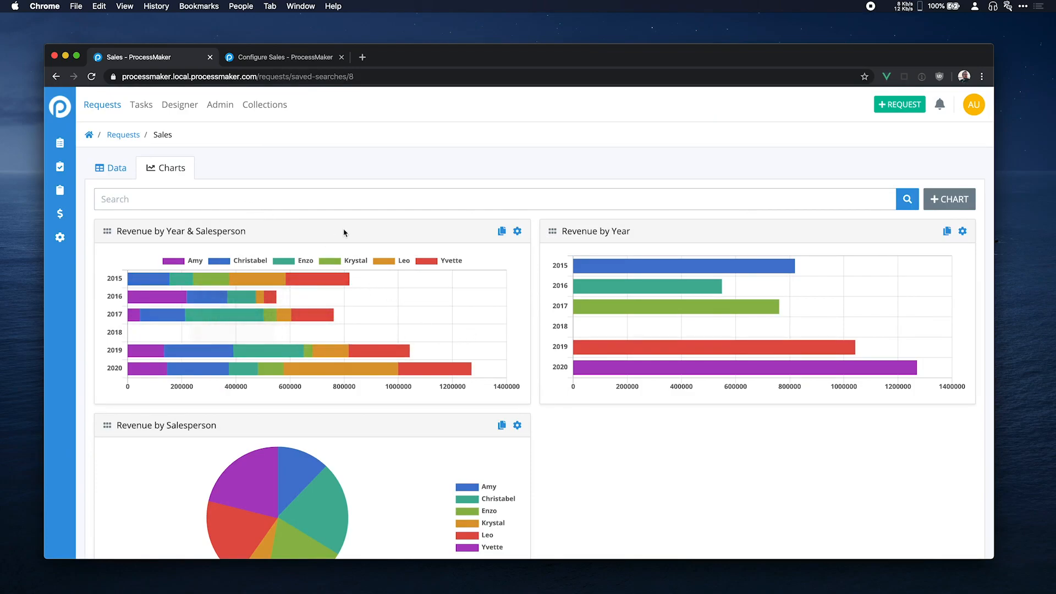
Duplicate the Revenue by Year & Salesperson chart and change the copy's type to Line.
{"action": "left_click", "coordinate": [502, 232]}
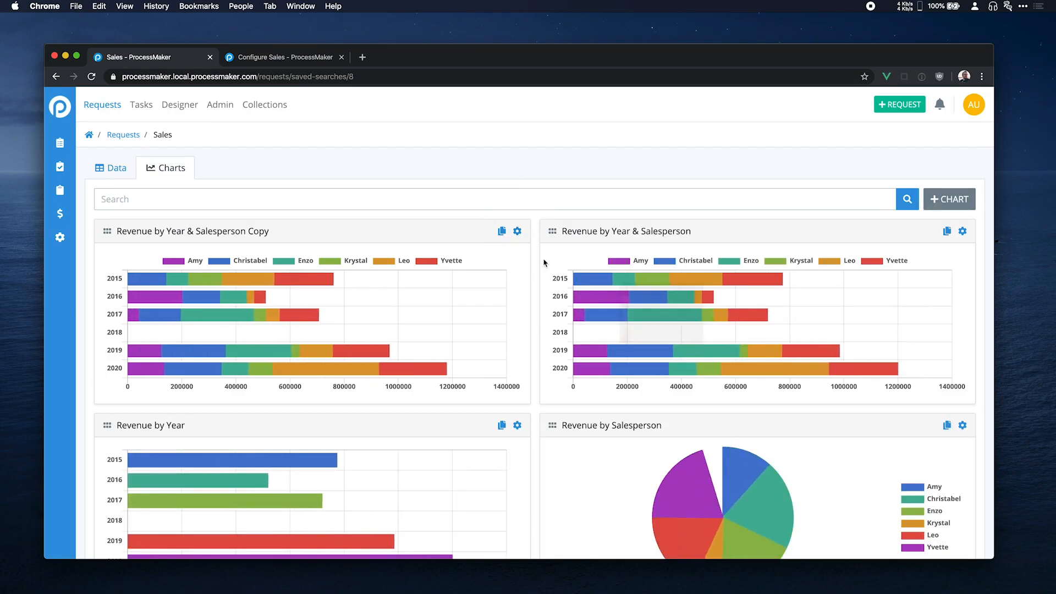
{"action": "left_click", "coordinate": [517, 231]}
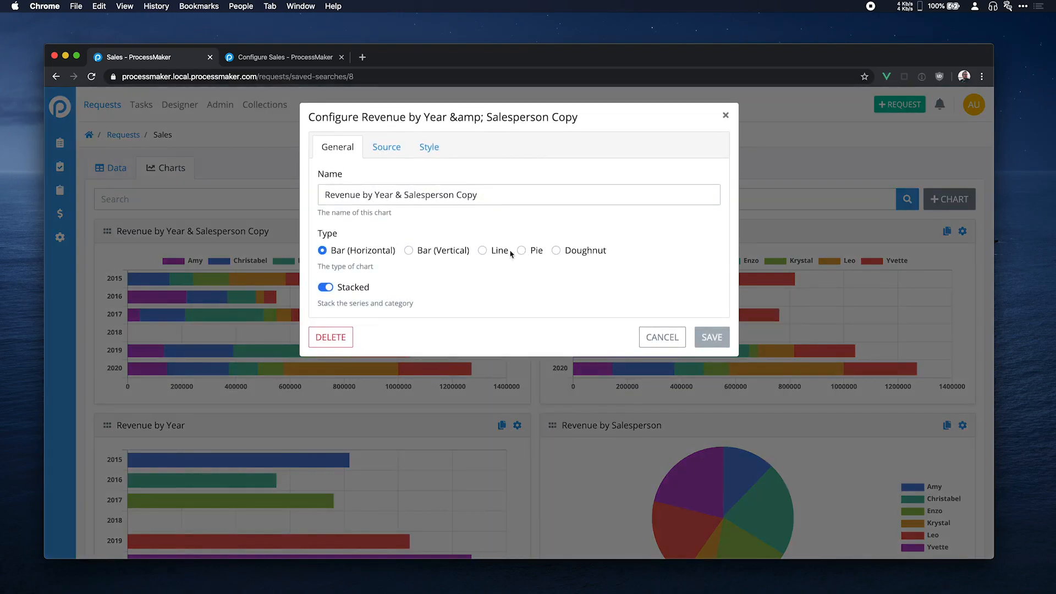
{"action": "left_click", "coordinate": [484, 252]}
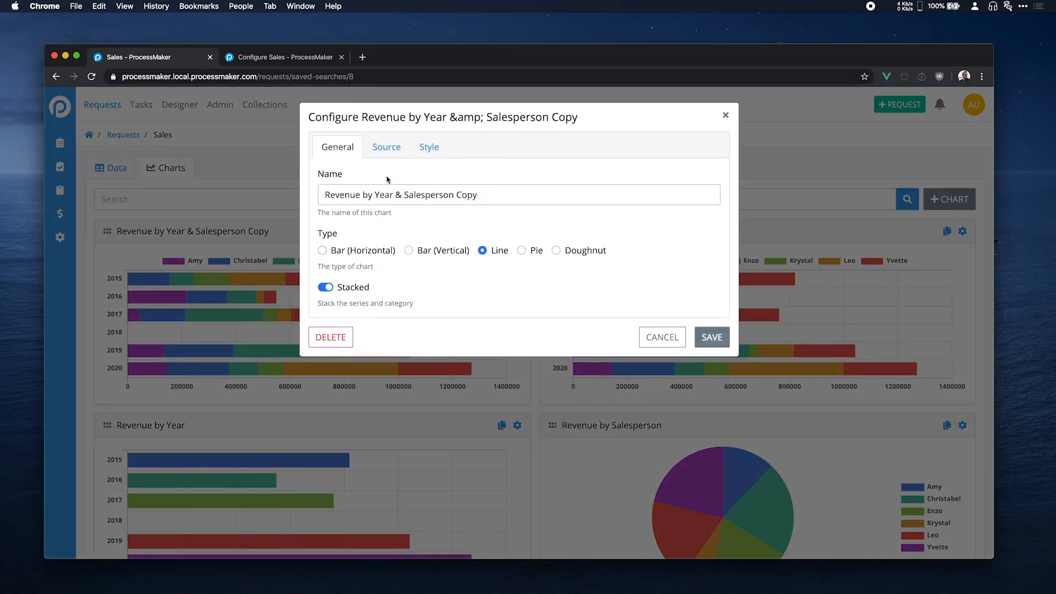
Set the copied line chart's series to Salesperson and clear its category field.
{"action": "left_click", "coordinate": [385, 148]}
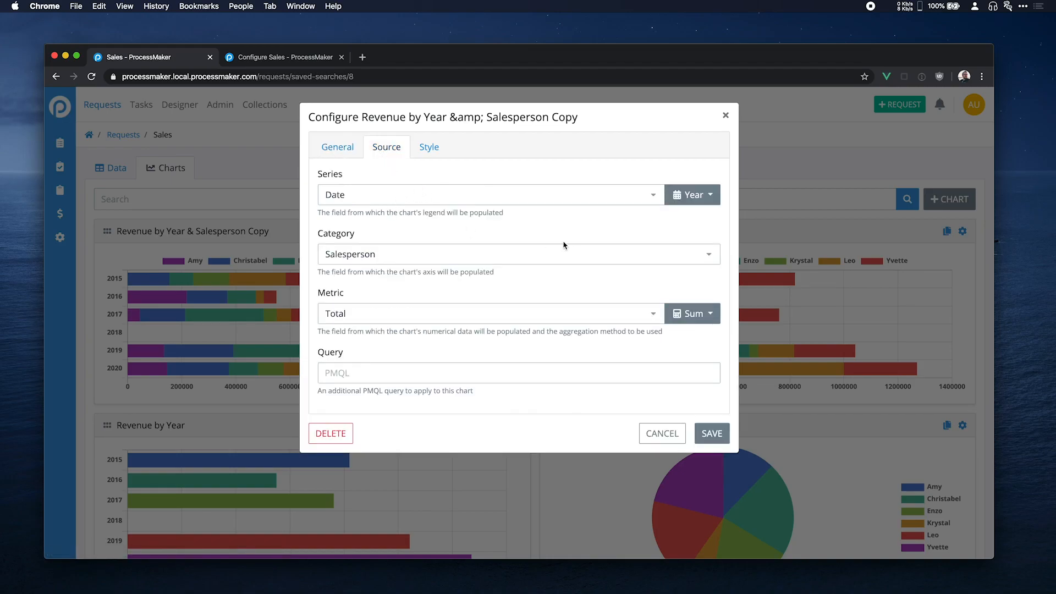
{"action": "left_click", "coordinate": [655, 197]}
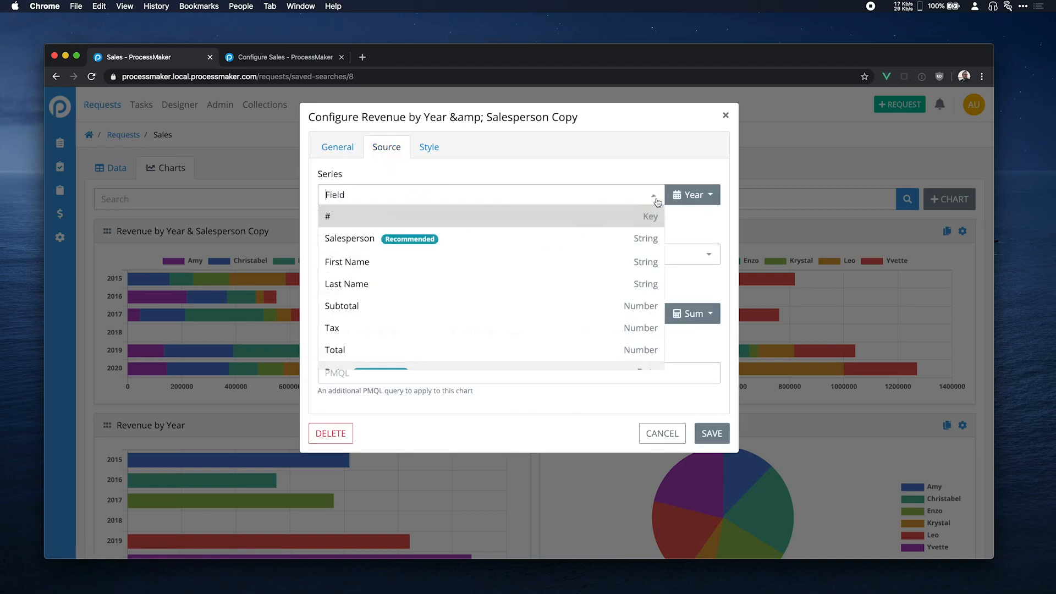
{"action": "left_click", "coordinate": [569, 242]}
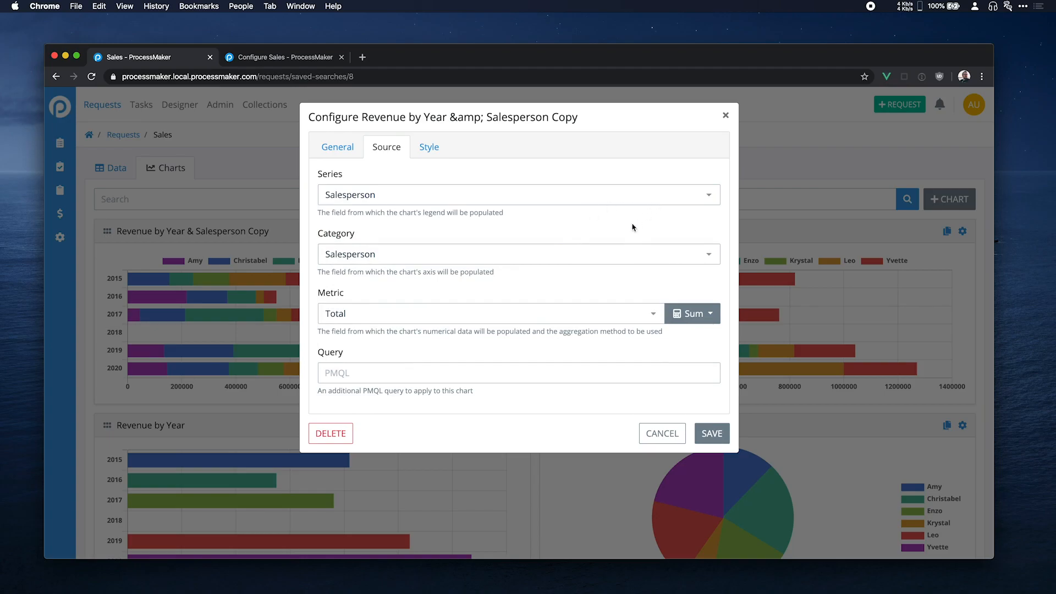
{"action": "left_click", "coordinate": [709, 254]}
{"action": "left_click", "coordinate": [546, 295]}
Change the line chart's series to Date, grouped by Day of Week, and save the chart.
{"action": "left_click", "coordinate": [612, 194]}
{"action": "scroll", "coordinate": [527, 337], "scroll_direction": "down", "scroll_amount": 1}
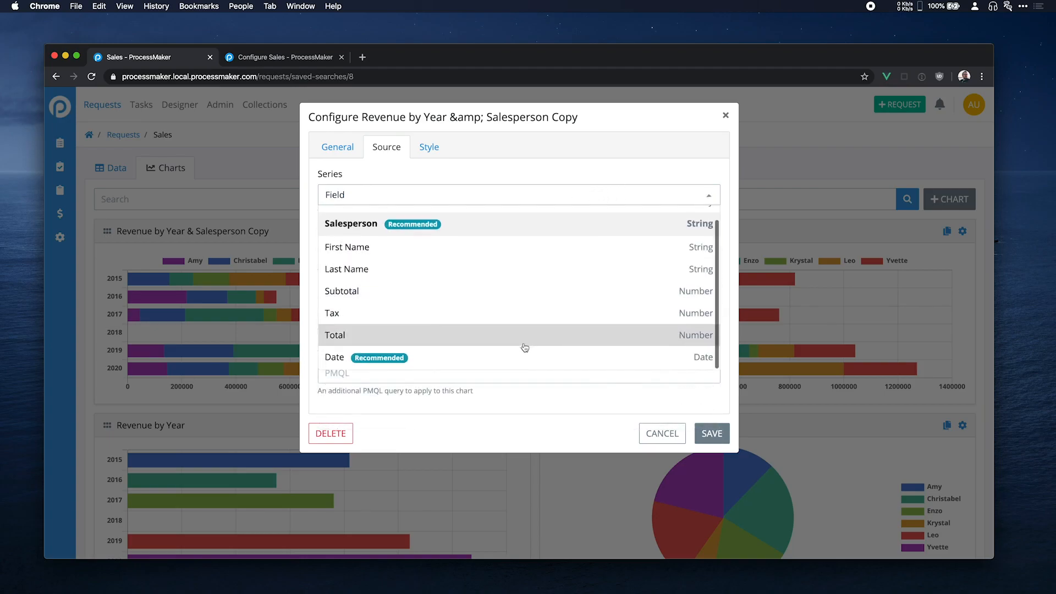
{"action": "left_click", "coordinate": [509, 358]}
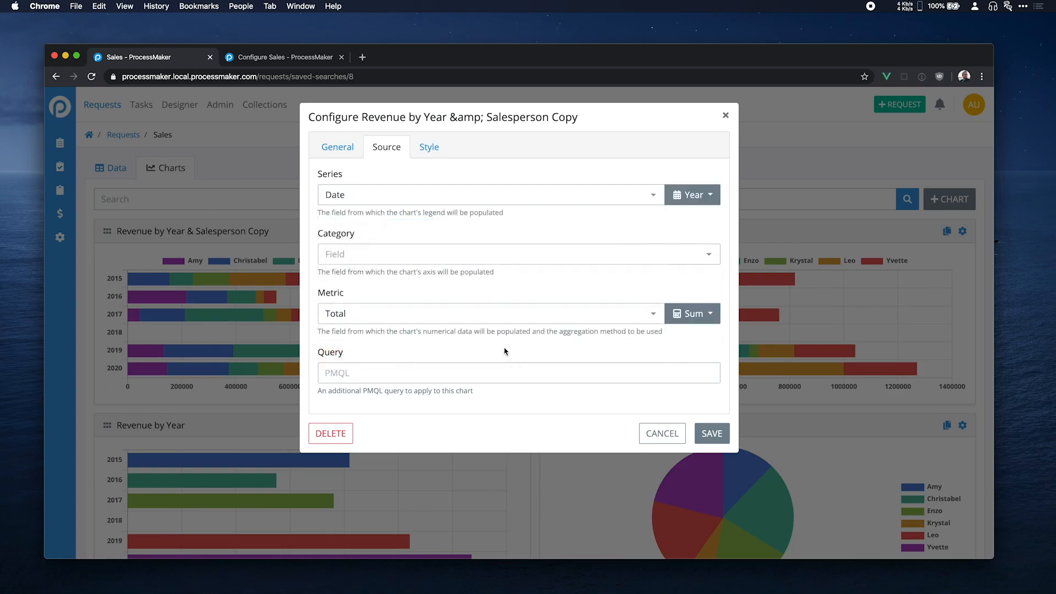
{"action": "left_click", "coordinate": [699, 198]}
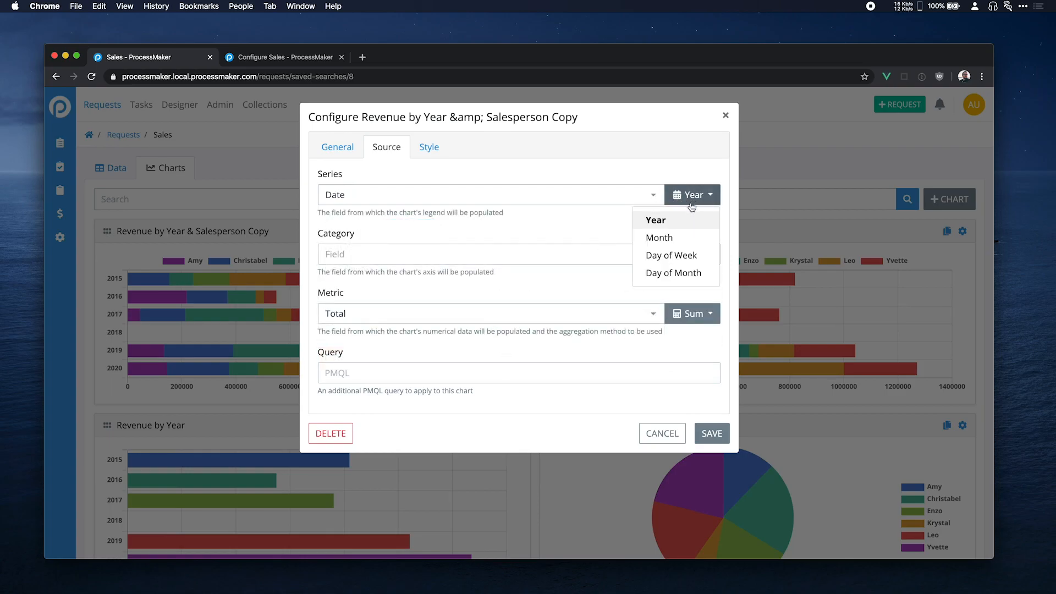
{"action": "left_click", "coordinate": [683, 259]}
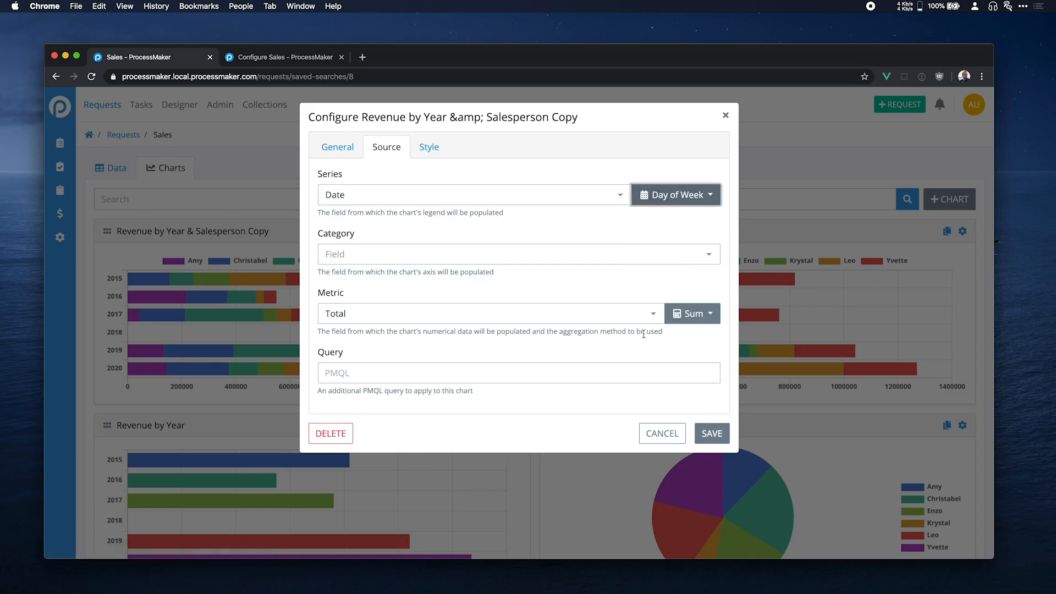
{"action": "left_click", "coordinate": [711, 435]}
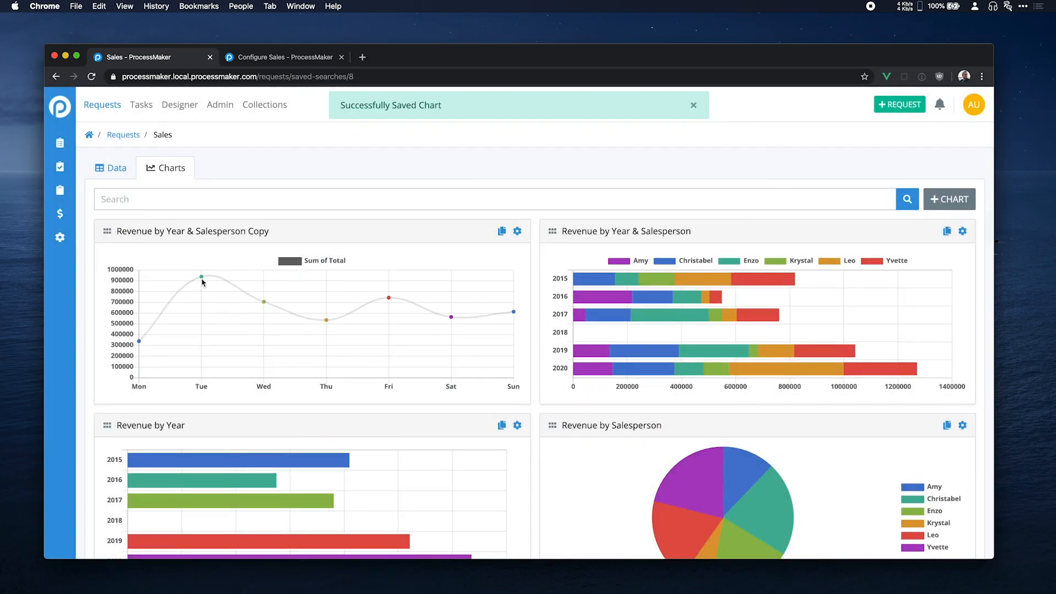
Rename the line chart to the first name of the third salesperson in the legend, followed by "Revenue by Day".
{"action": "left_click", "coordinate": [517, 233]}
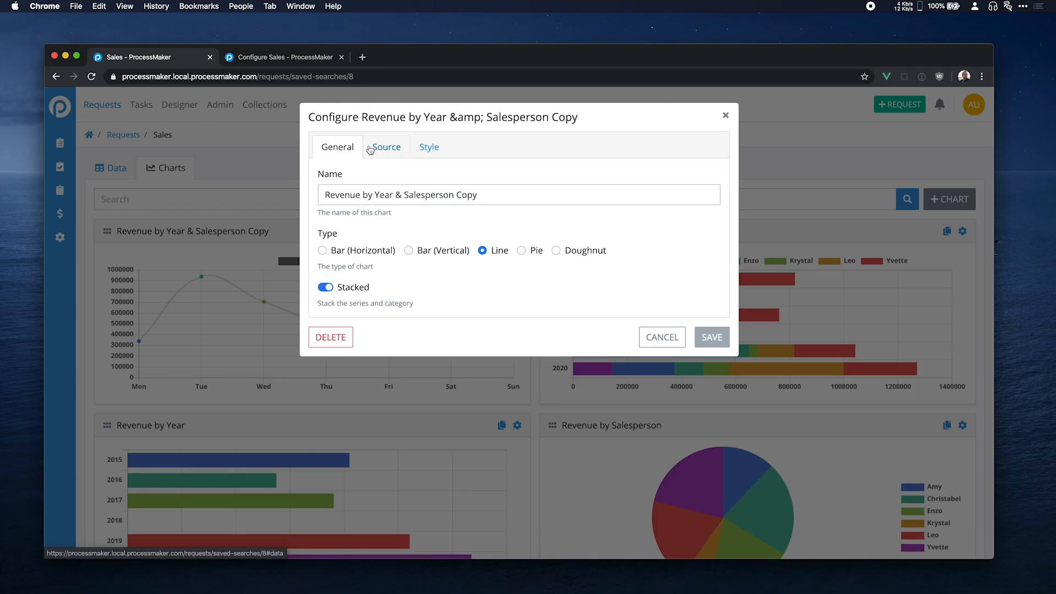
{"action": "triple_click", "coordinate": [372, 194]}
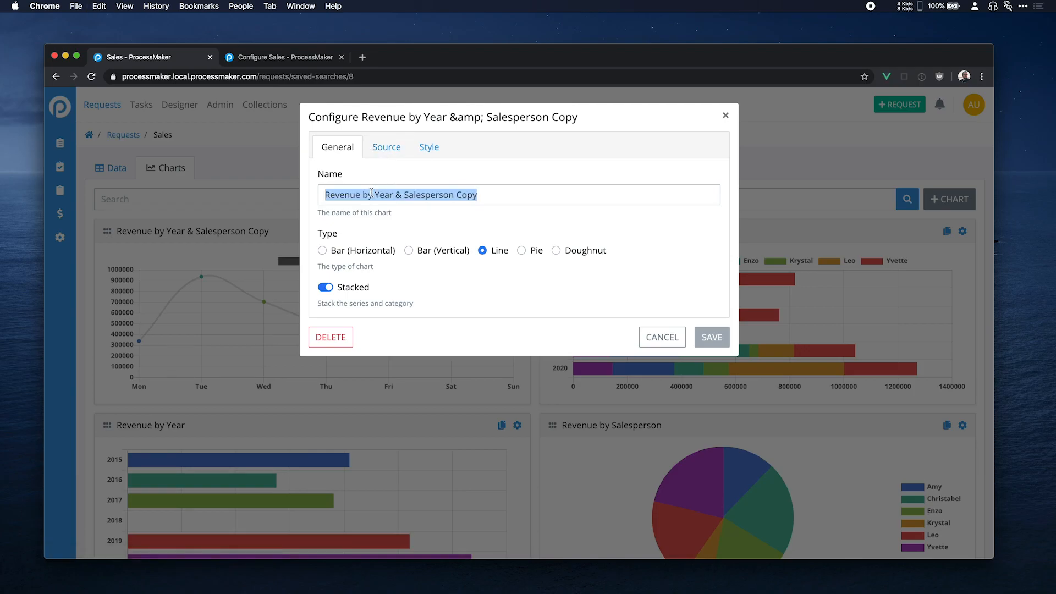
{"action": "type", "text": "Enzo Revenue by Day"}
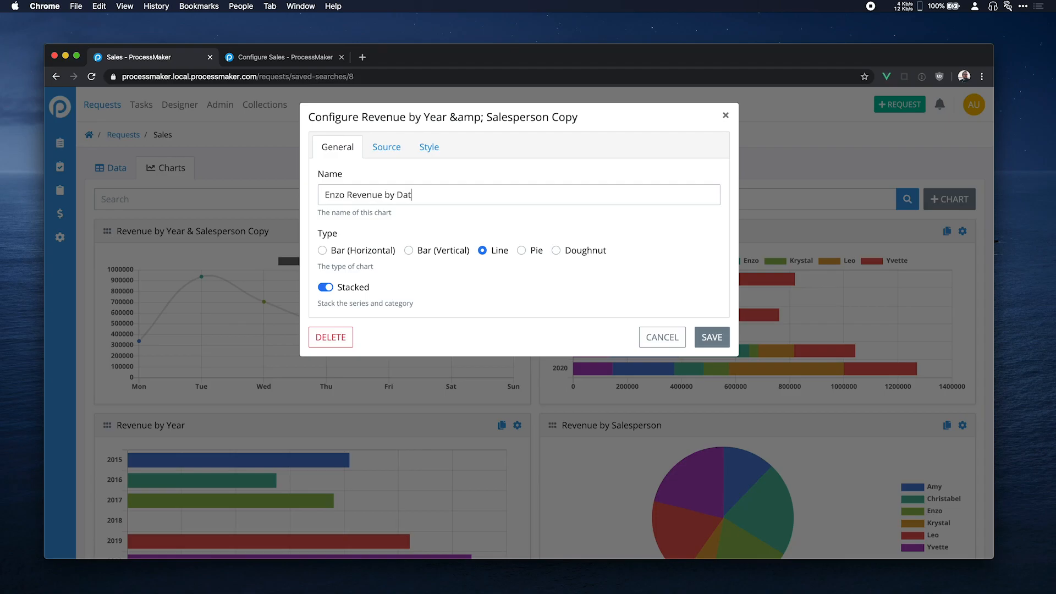
Add a PMQL query limiting the line chart to records where data.salesperson equals that salesperson's name, and save the chart.
{"action": "left_click", "coordinate": [386, 147]}
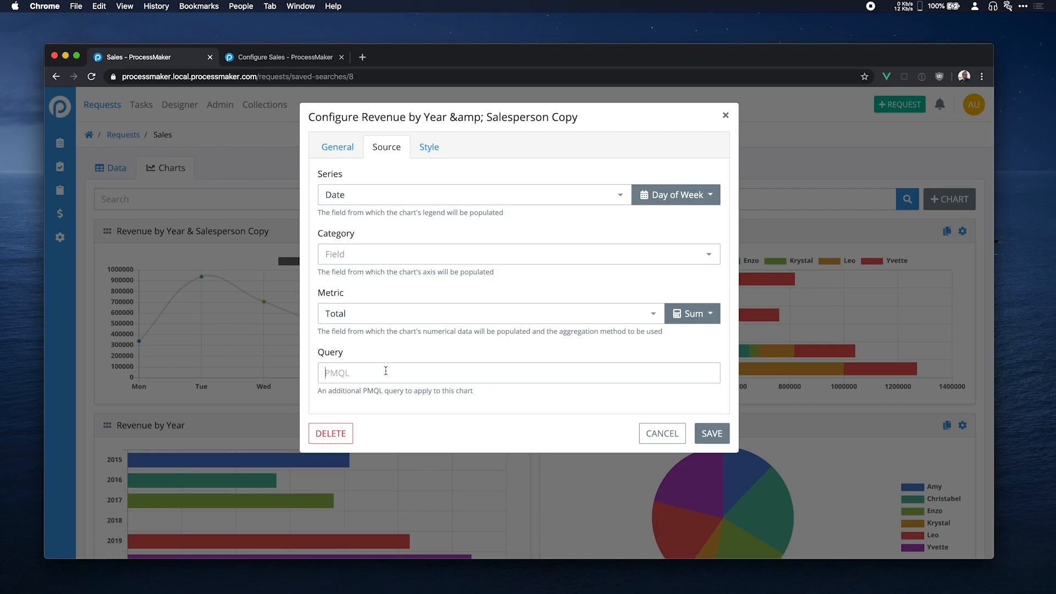
{"action": "type", "text": "data.salesperson = \"Enzo"}
{"action": "left_click", "coordinate": [708, 433]}
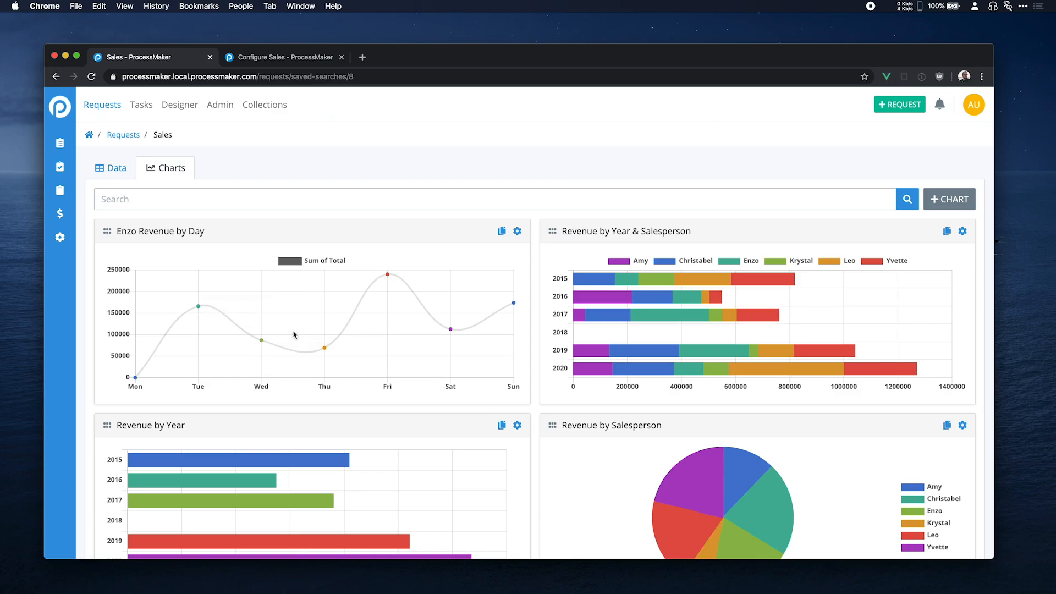
Set the Revenue by Day line chart's legend to None and save the chart.
{"action": "left_click", "coordinate": [517, 231]}
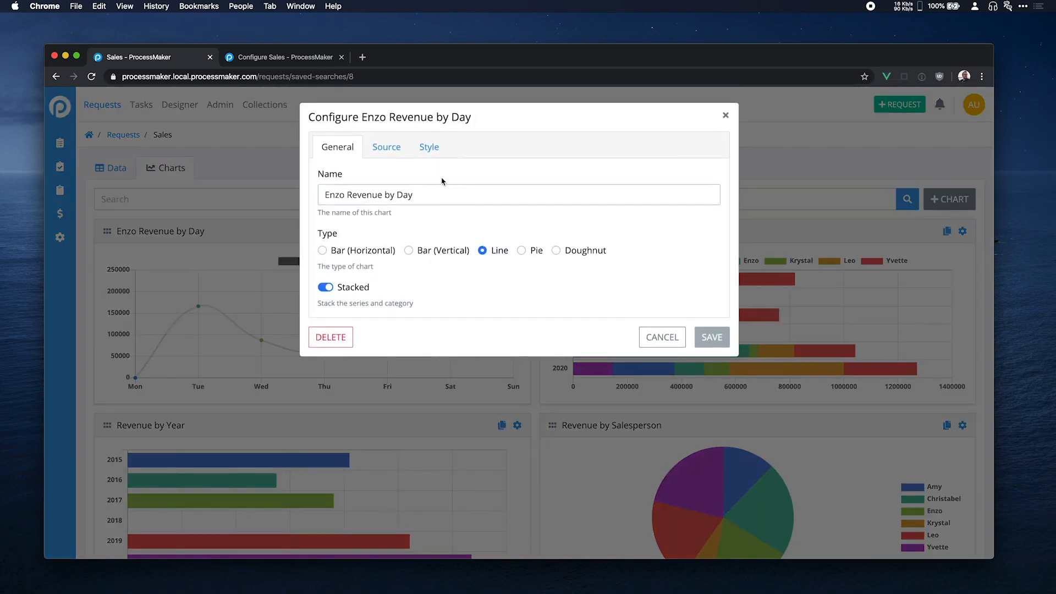
{"action": "left_click", "coordinate": [438, 155]}
{"action": "left_click", "coordinate": [322, 251]}
{"action": "left_click", "coordinate": [706, 297]}
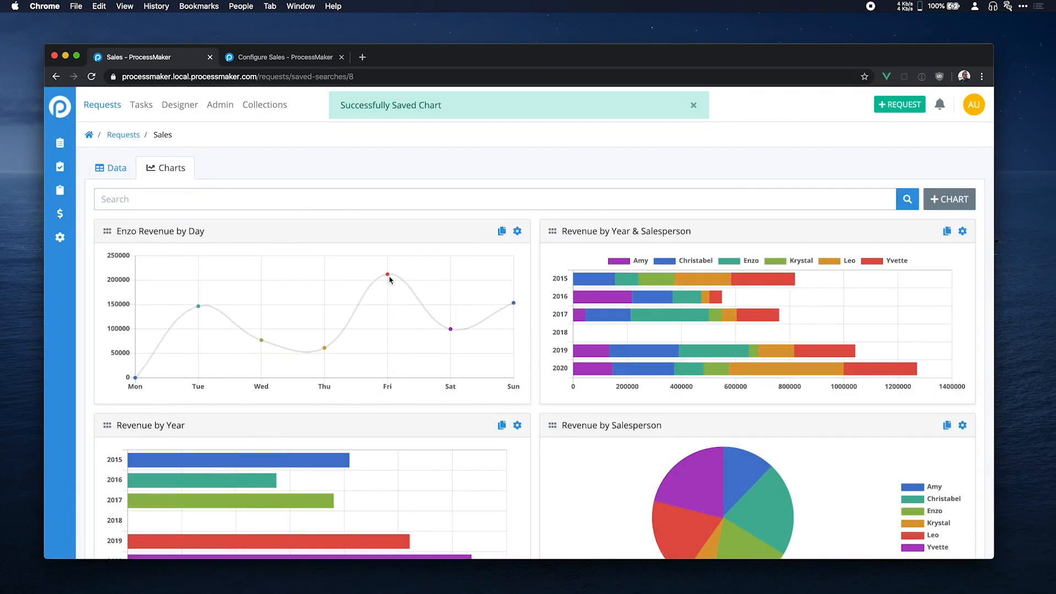
Reorder the charts so Revenue by Salesperson comes first and Revenue by Year & Salesperson second.
{"action": "scroll", "coordinate": [389, 280], "scroll_direction": "down", "scroll_amount": 2}
{"action": "scroll", "coordinate": [390, 279], "scroll_direction": "up", "scroll_amount": 2}
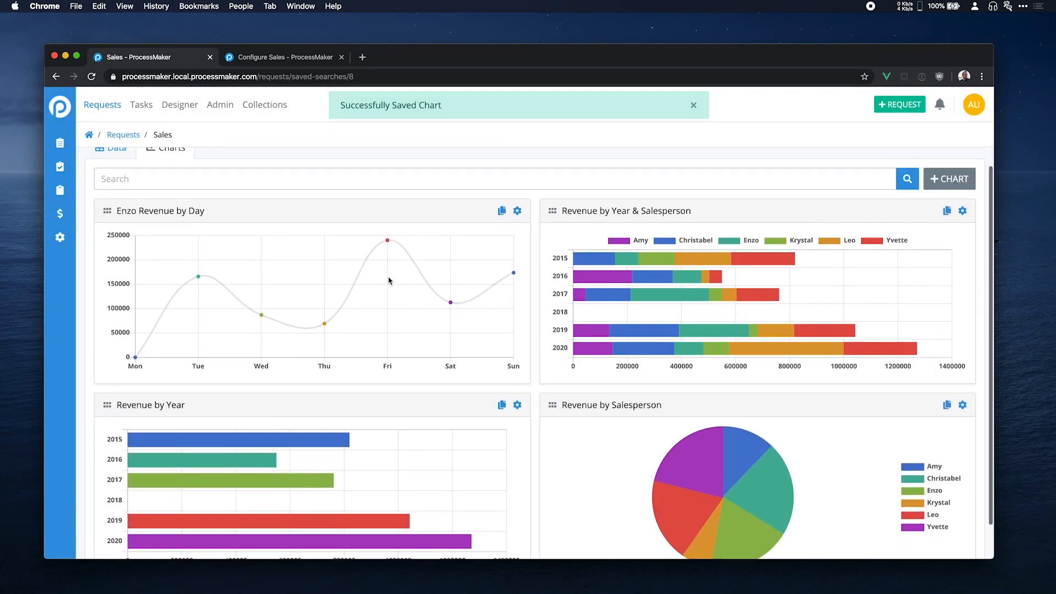
{"action": "left_click_drag", "start_coordinate": [546, 426], "coordinate": [123, 232]}
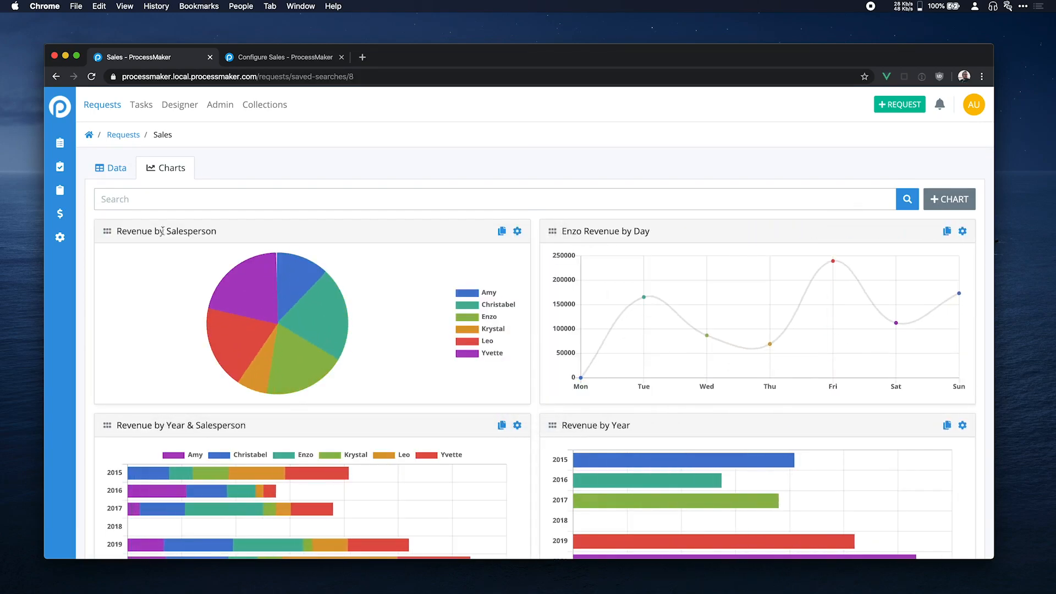
{"action": "left_click_drag", "start_coordinate": [114, 426], "coordinate": [570, 238]}
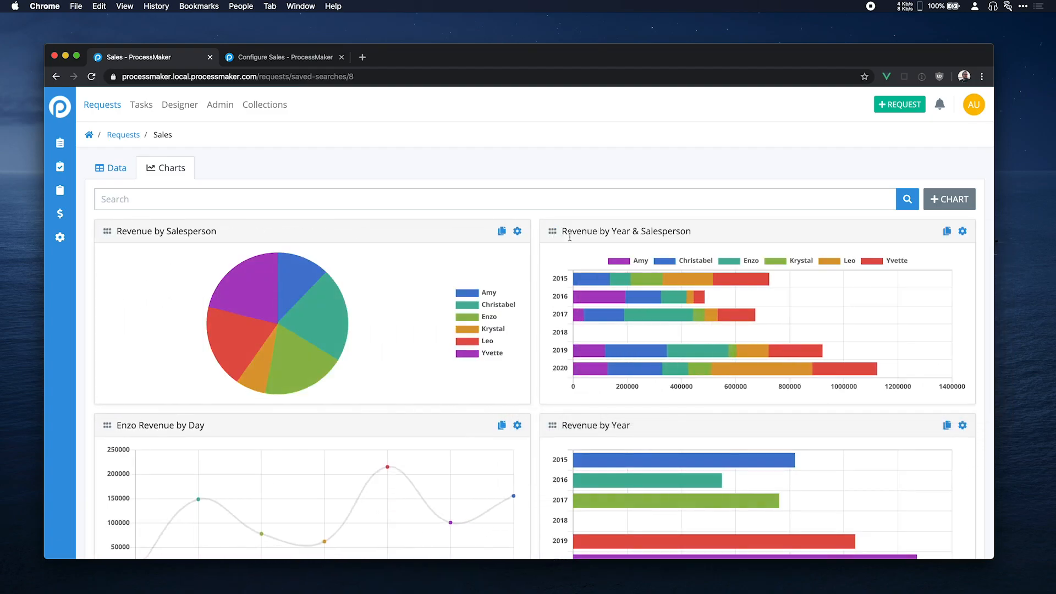
{"action": "scroll", "coordinate": [452, 242], "scroll_direction": "down", "scroll_amount": 2}
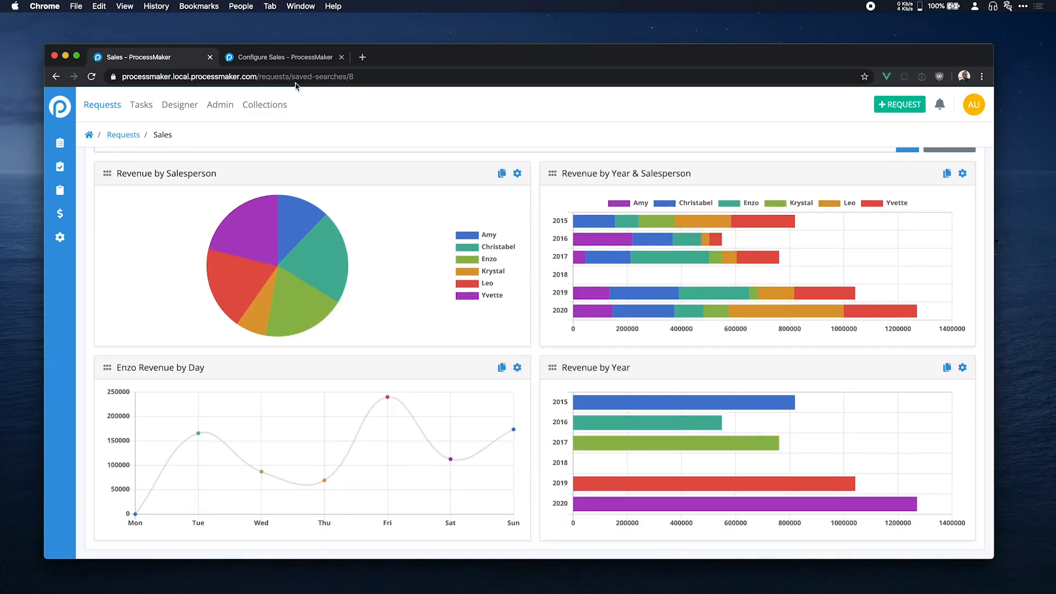